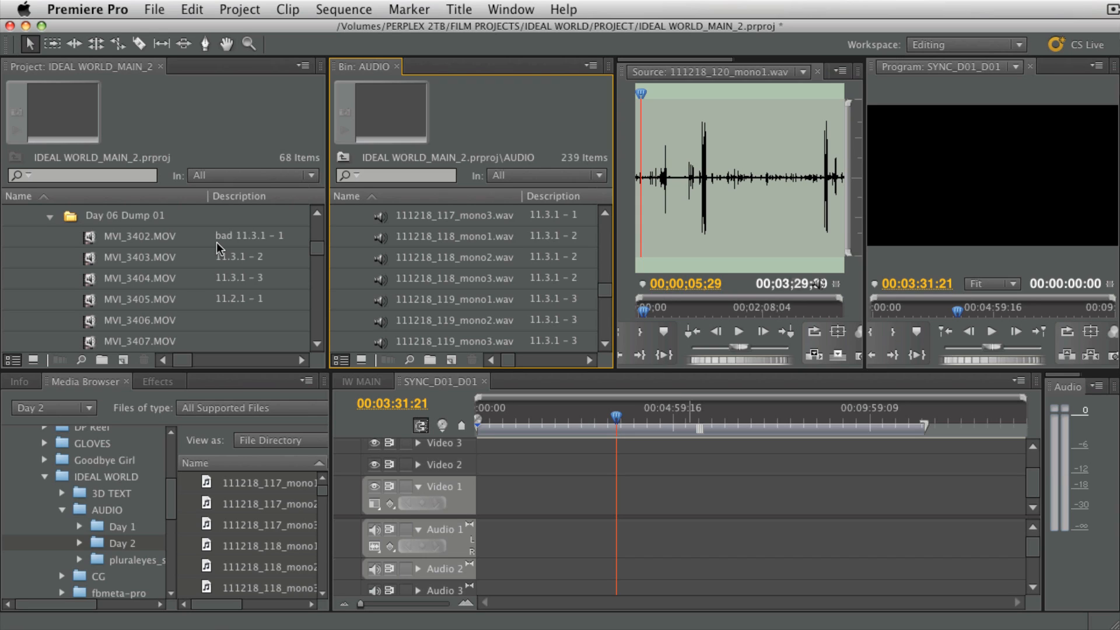
# Place the video clips MVI_3403.MOV, MVI_3404.MOV and MVI_3405.MOV at the start of Video 1 in the SYNC_D01_D01 sequence.
pyautogui.click(88, 258)
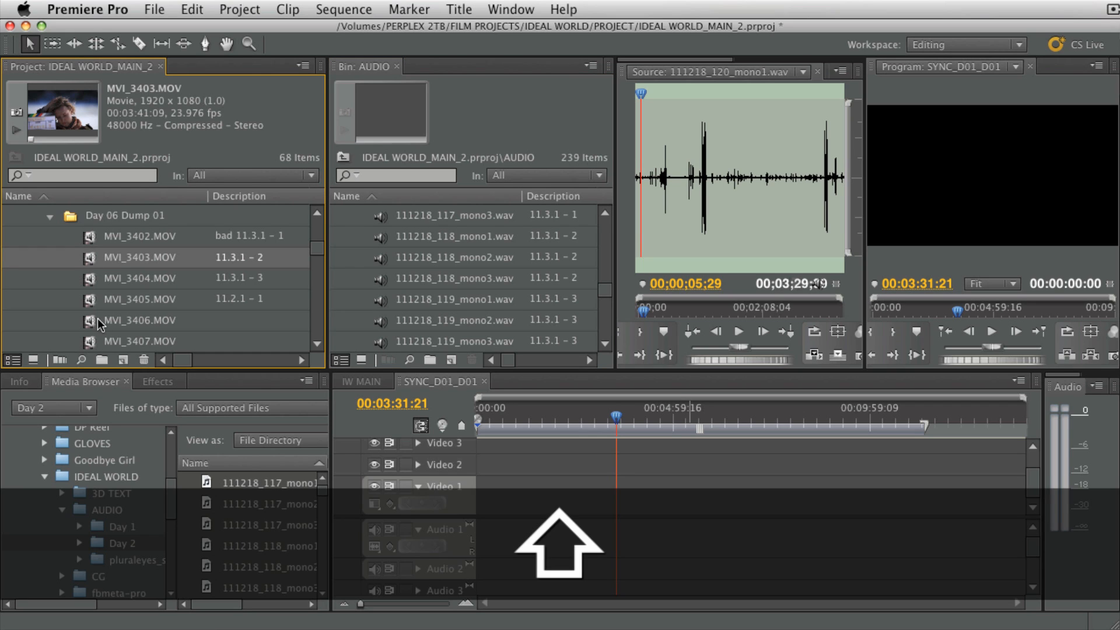
pyautogui.keyDown('shift'); pyautogui.click(90, 300); pyautogui.keyUp('shift')
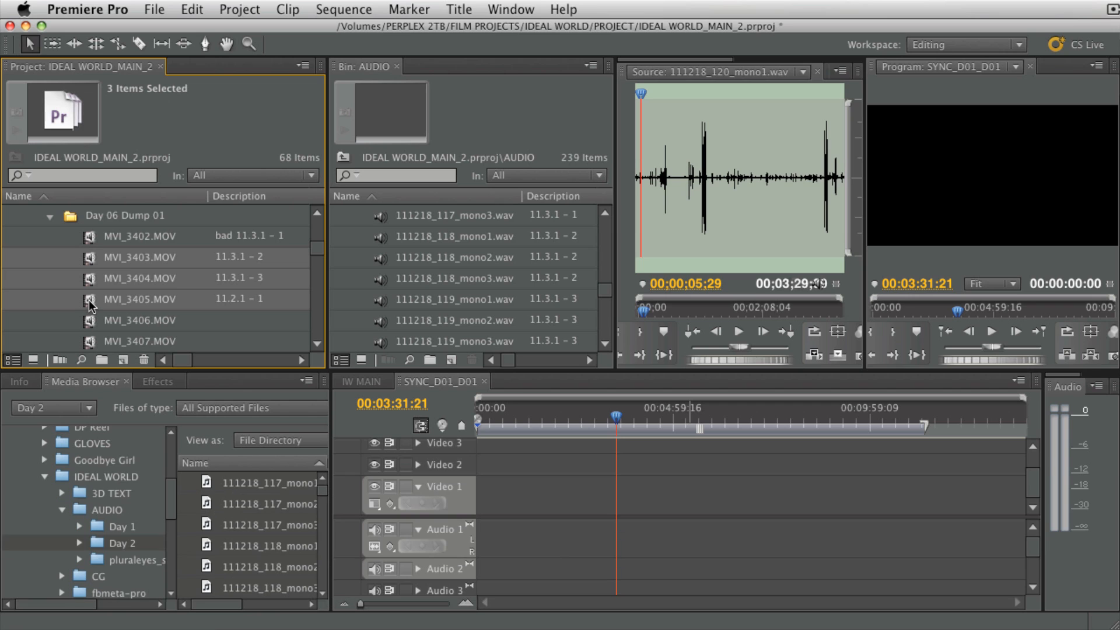
pyautogui.moveTo(90, 300); pyautogui.dragTo(497, 503)
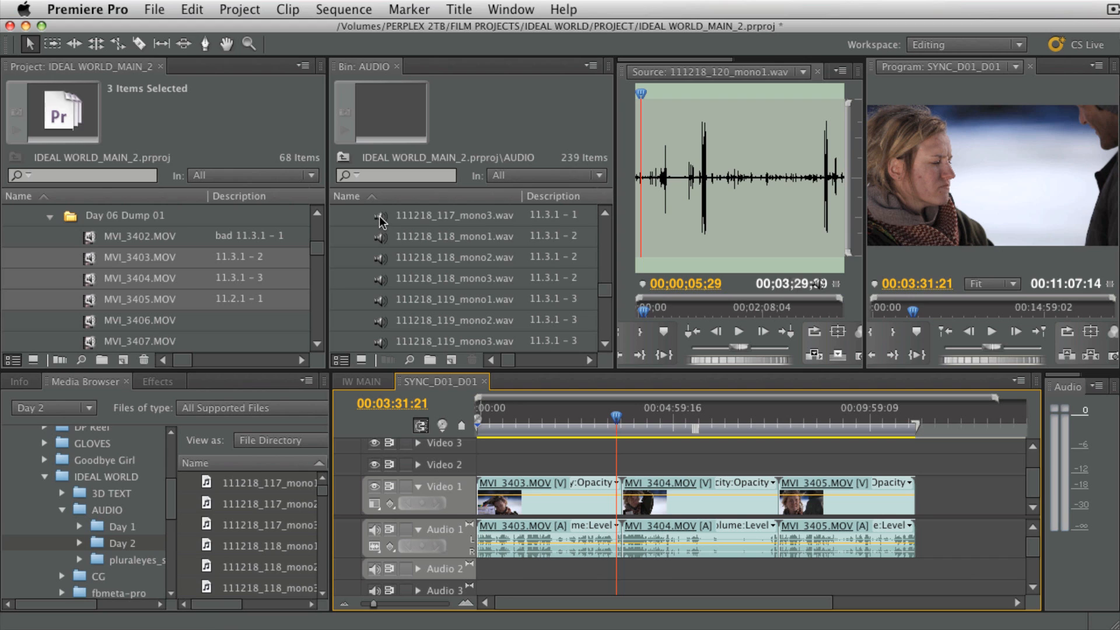
# Place the audio files 111218_117_mono3.wav, 111218_118_mono3.wav and 111218_119_mono3.wav at the start of Audio 4.
pyautogui.click(397, 220)
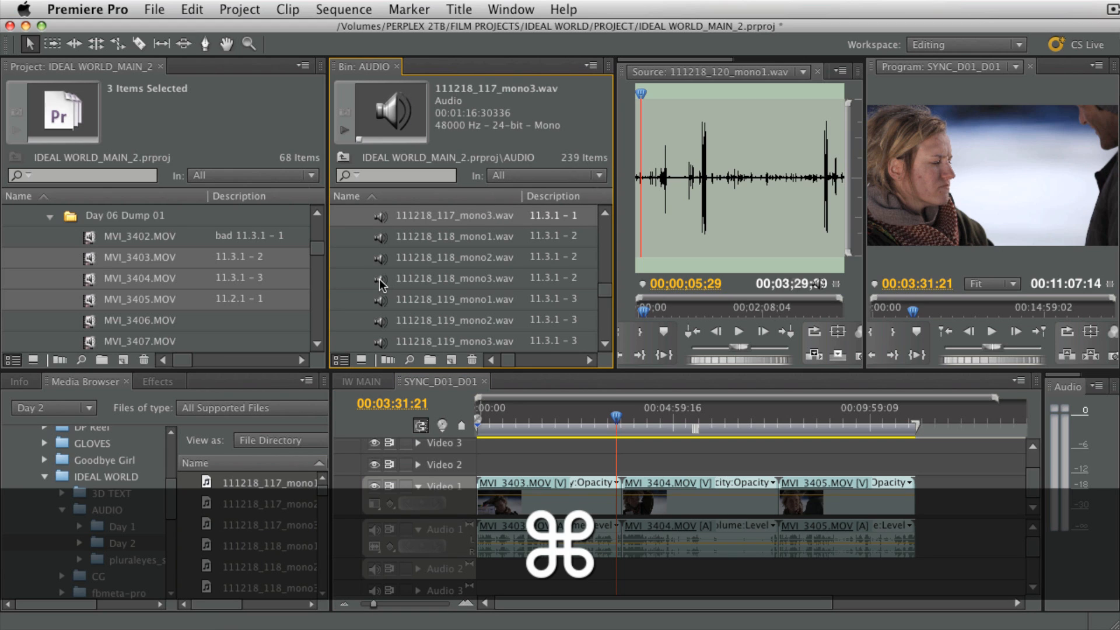
pyautogui.keyDown('super'); pyautogui.click(381, 280); pyautogui.keyUp('super')
pyautogui.keyDown('super'); pyautogui.click(380, 343); pyautogui.keyUp('super')
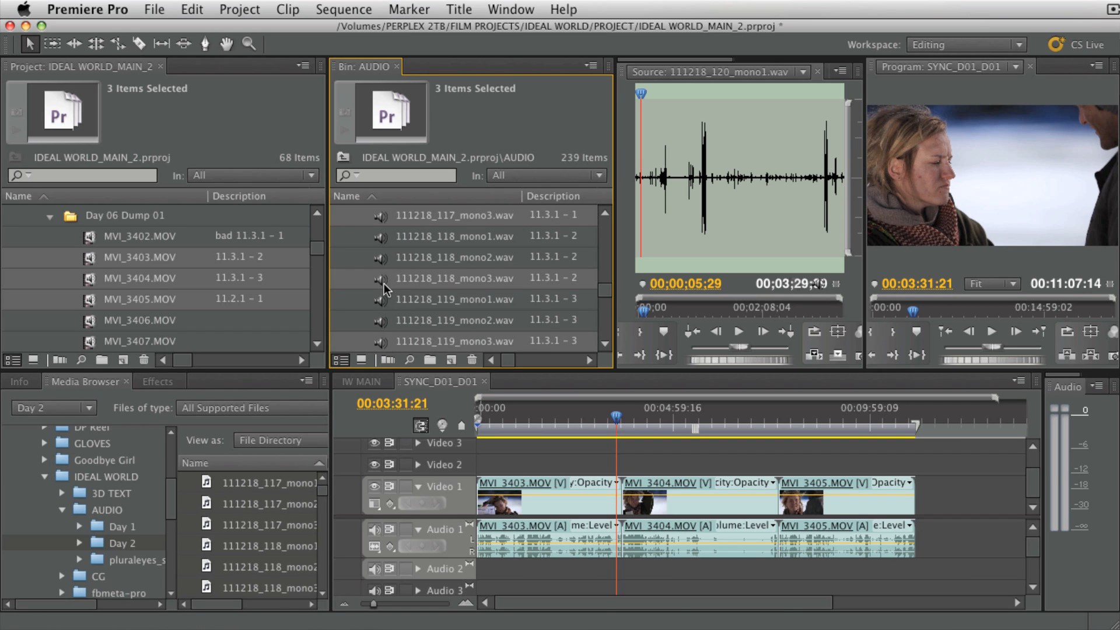
pyautogui.moveTo(403, 287); pyautogui.dragTo(479, 582)
pyautogui.scroll(-3, 1026, 556)
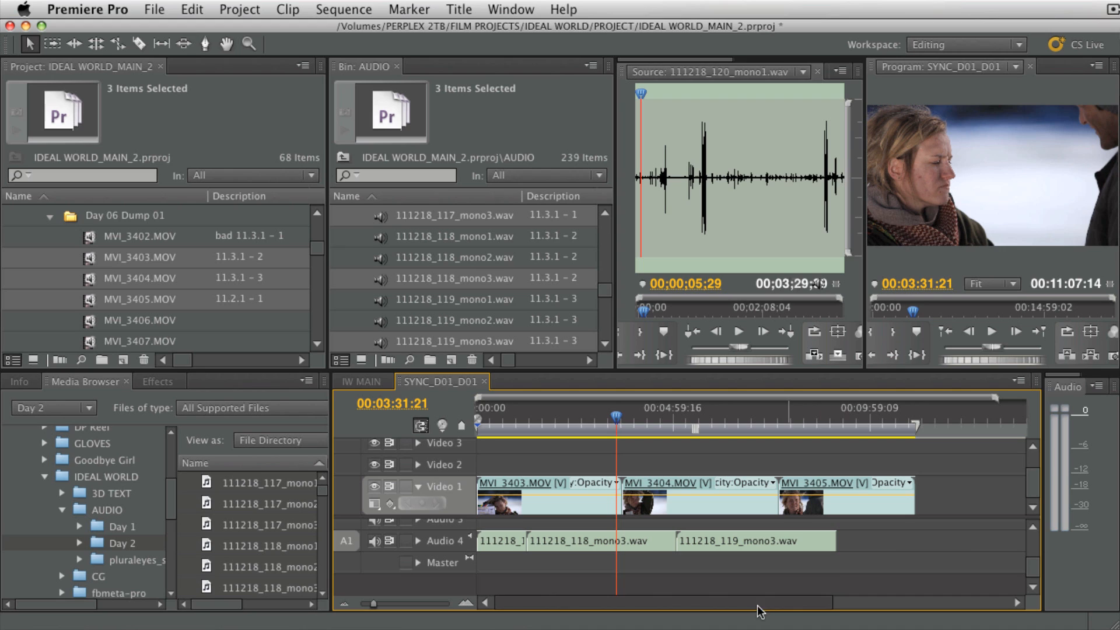
# Review the audio files' take descriptions in the AUDIO bin and undo the placement of the three audio clips.
pyautogui.click(607, 299)
pyautogui.scroll(6, 606, 299)
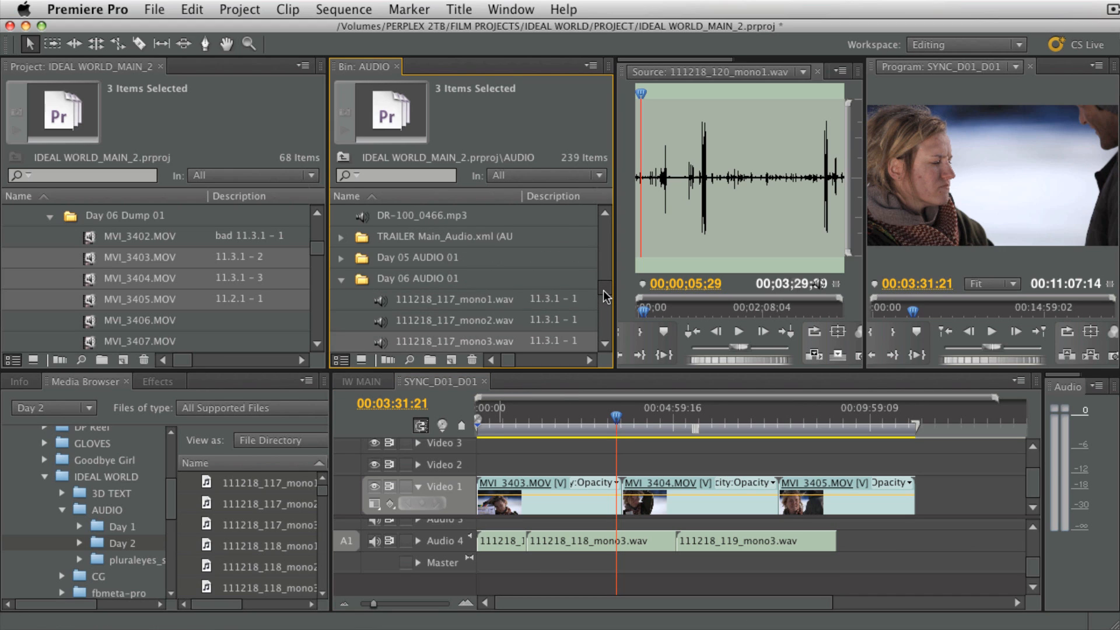
pyautogui.scroll(-2, 603, 298)
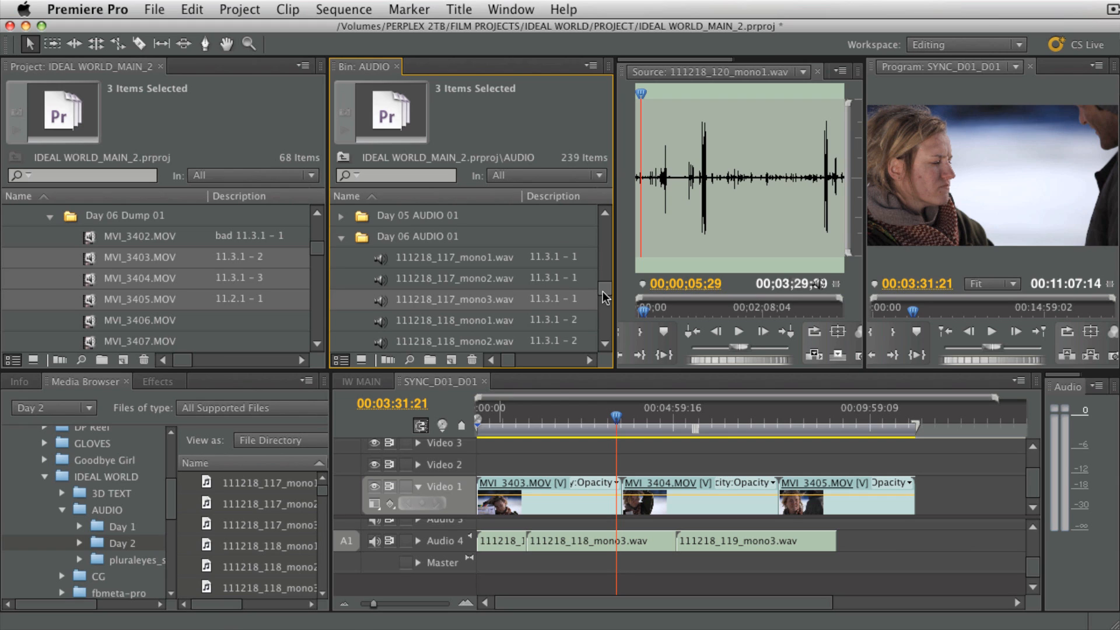
pyautogui.click(862, 545)
pyautogui.press('super+z')
# Place the audio files 111218_118_mono3.wav, 111218_119_mono3.wav and 111218_120_mono3.wav at the start of Audio 4.
pyautogui.click(601, 345)
pyautogui.click(601, 345)
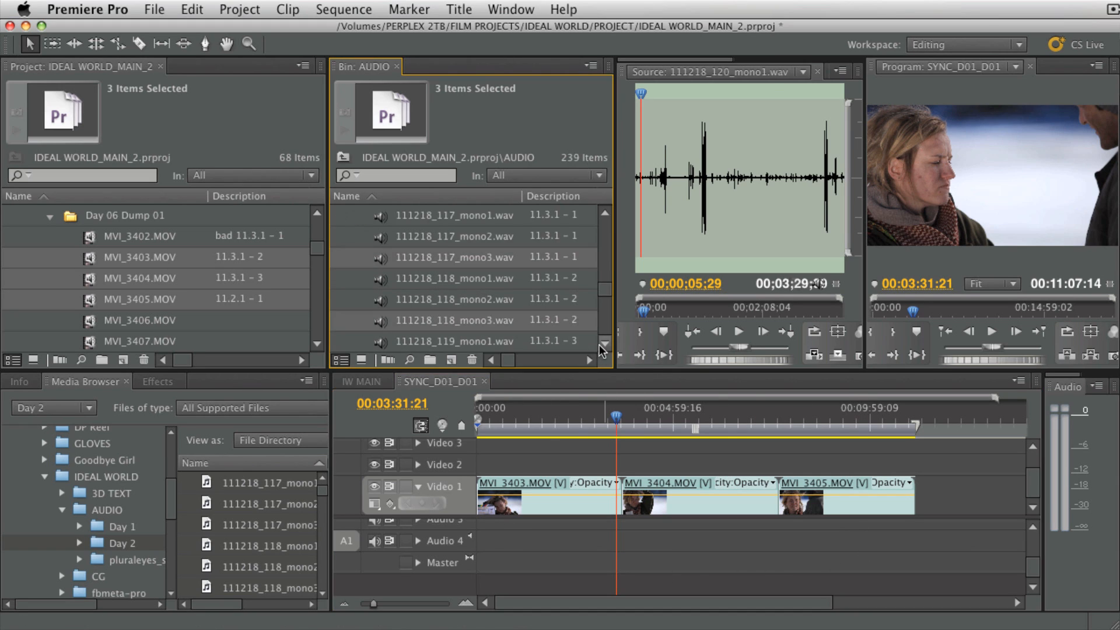
pyautogui.click(601, 345)
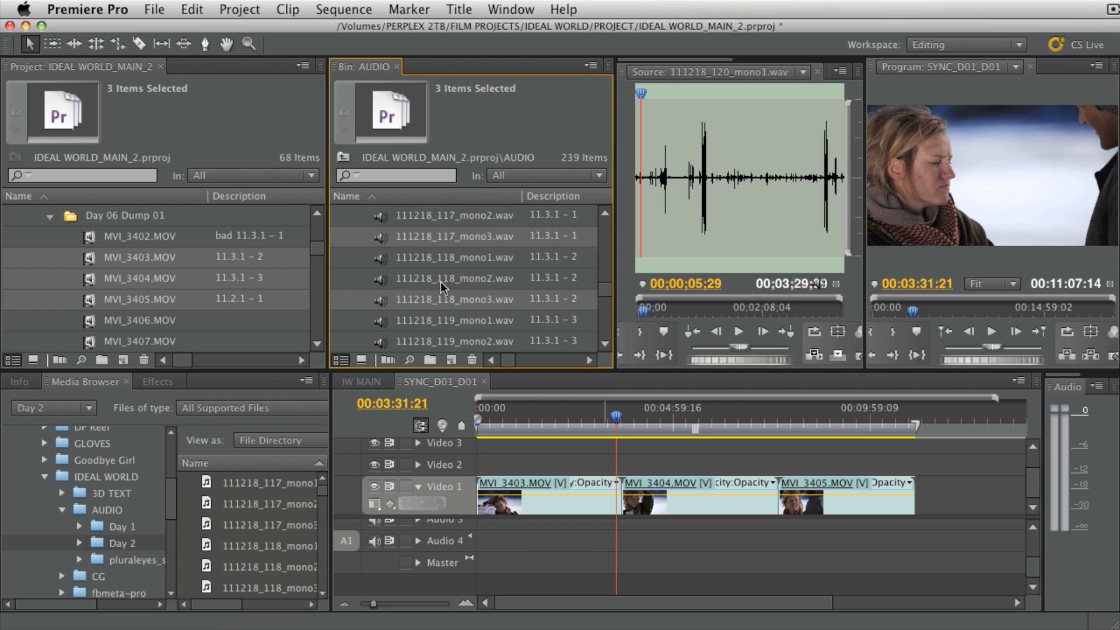
pyautogui.click(390, 279)
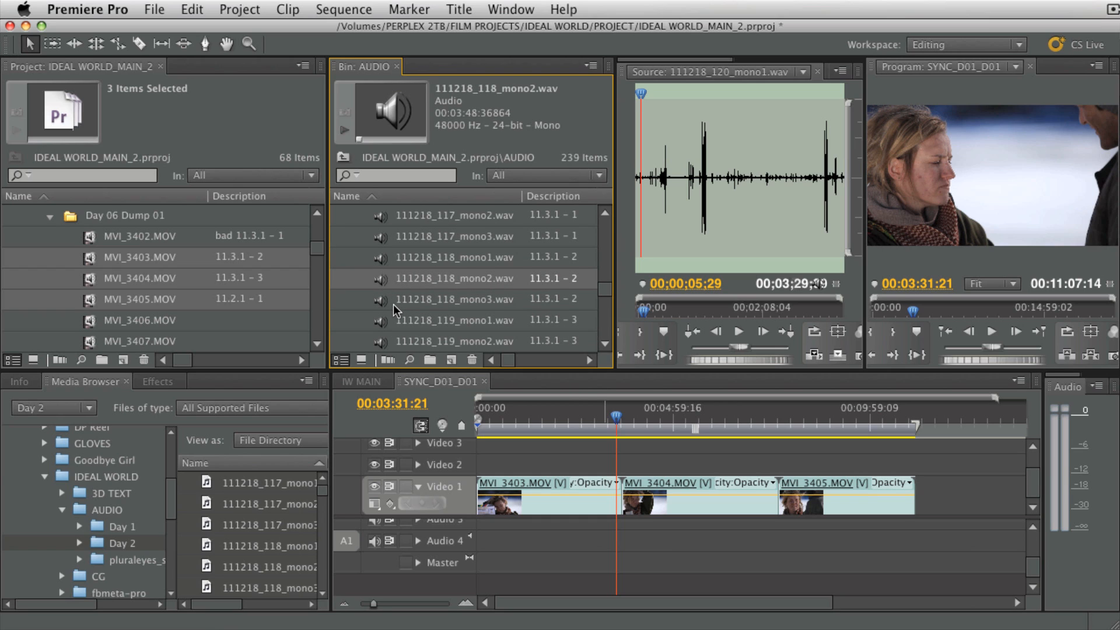
pyautogui.click(382, 300)
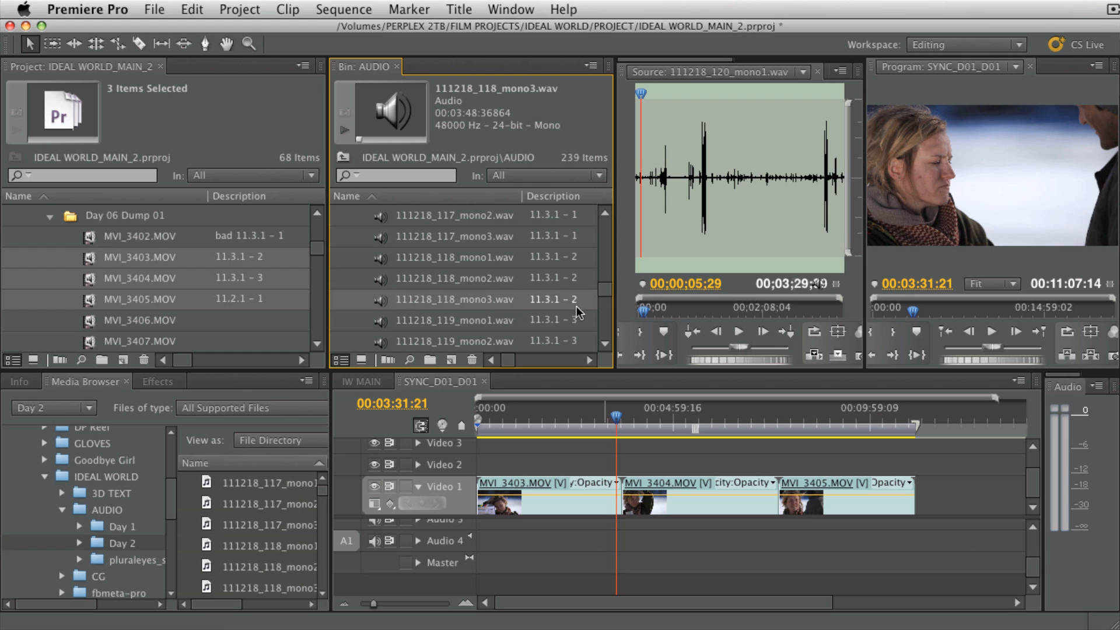
pyautogui.scroll(-3, 578, 309)
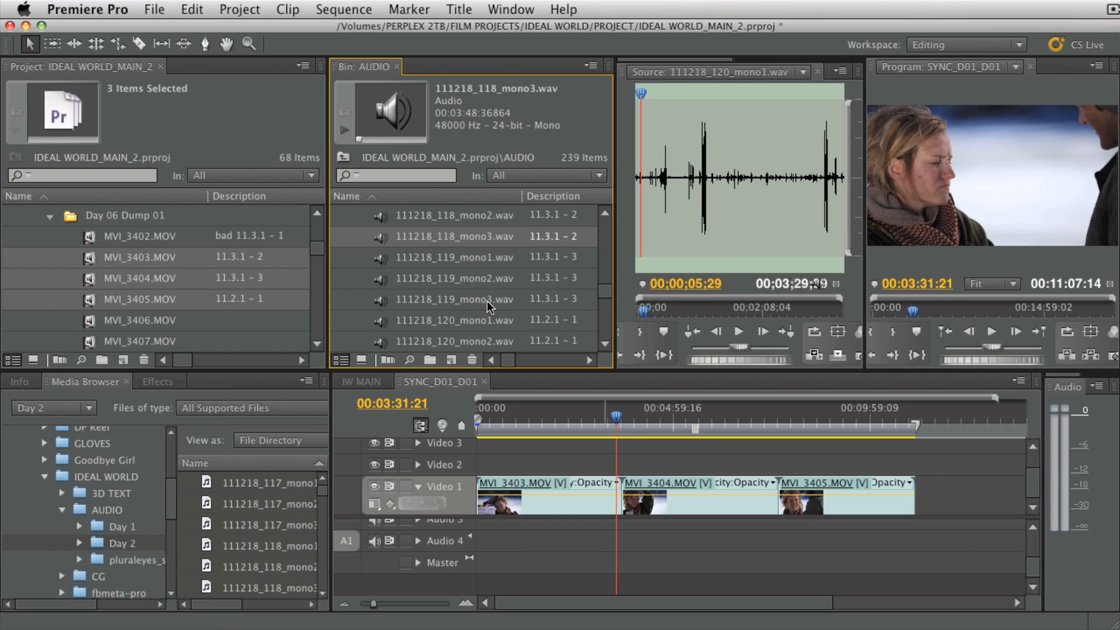
pyautogui.keyDown('super'); pyautogui.click(384, 302); pyautogui.keyUp('super')
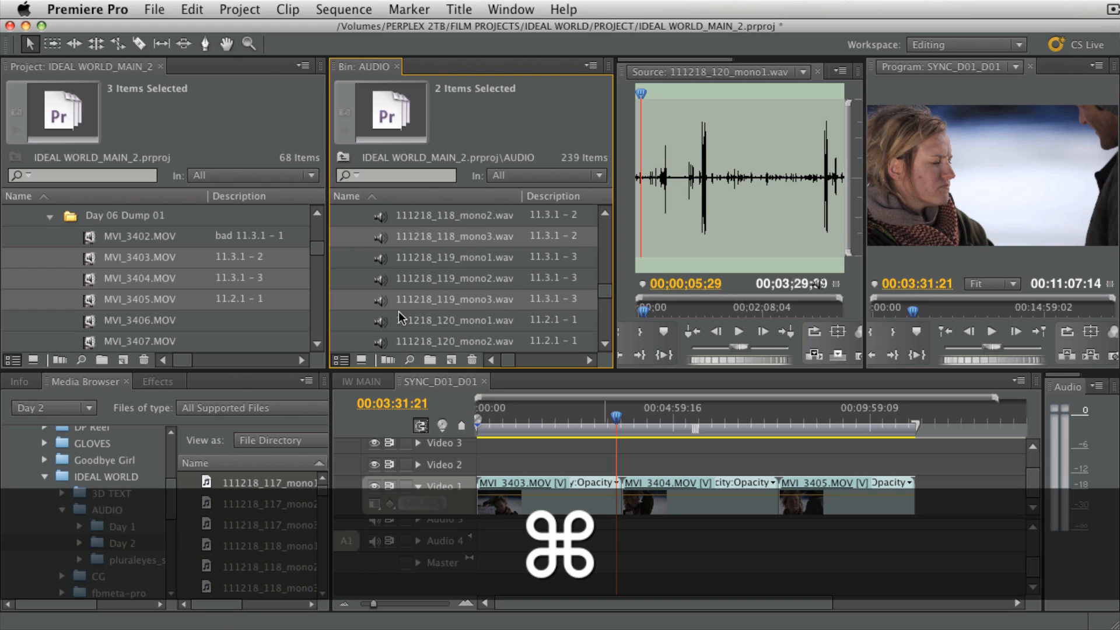
pyautogui.scroll(-3, 398, 310)
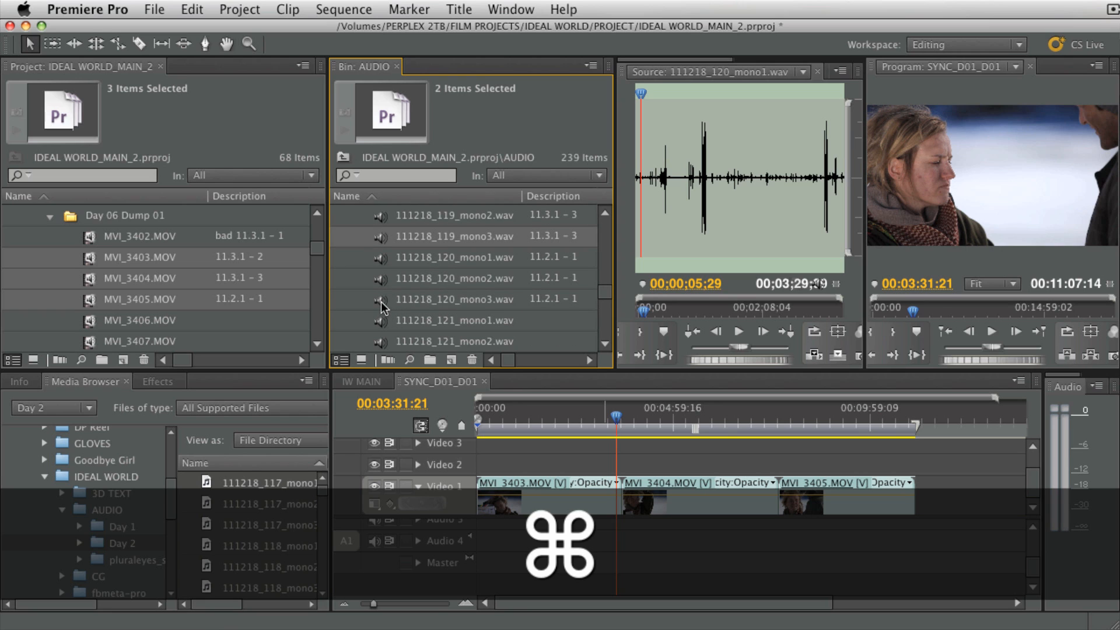
pyautogui.keyDown('super'); pyautogui.click(384, 301); pyautogui.keyUp('super')
pyautogui.moveTo(383, 301); pyautogui.dragTo(479, 552)
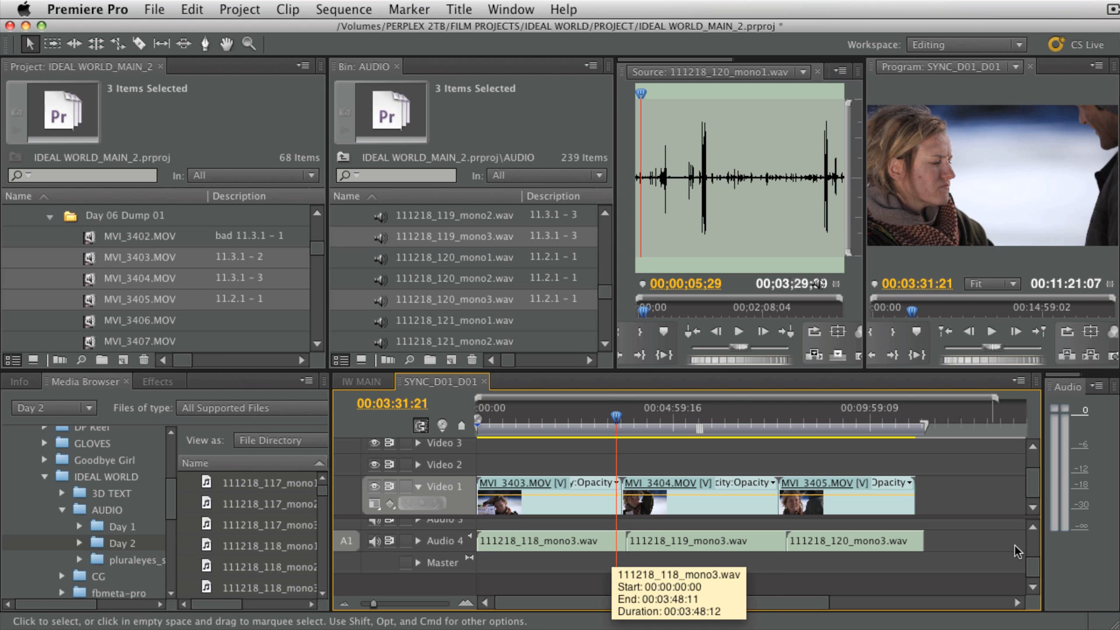
pyautogui.scroll(2, 1032, 560)
pyautogui.scroll(-1, 1028, 555)
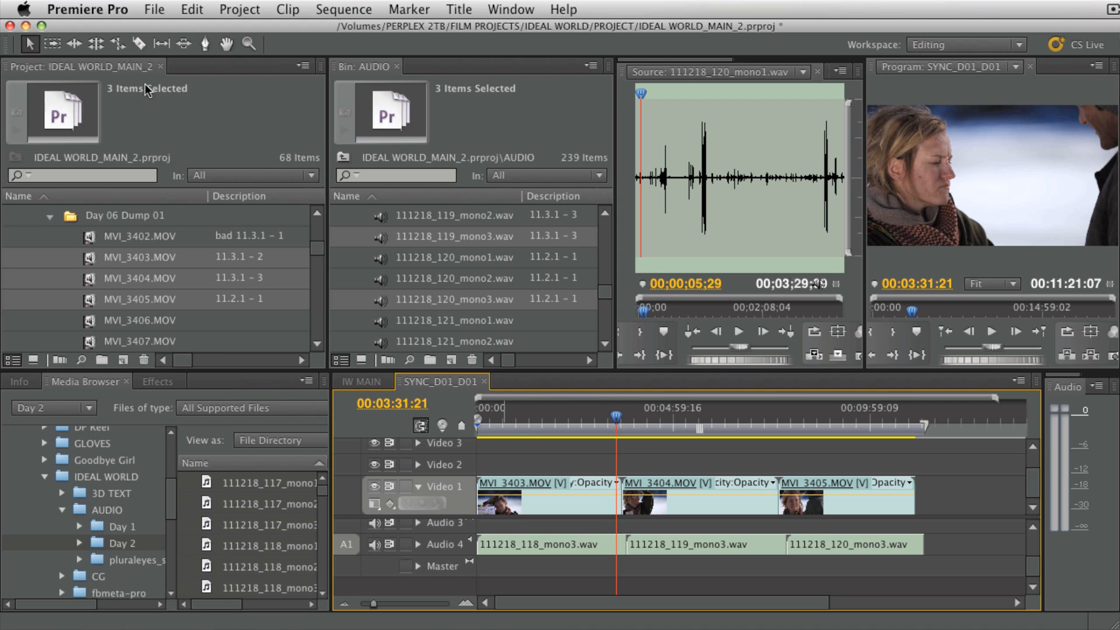
# Examine the Final Cut Pro XML export command and the keyboard shortcut assigned to it.
pyautogui.click(164, 11)
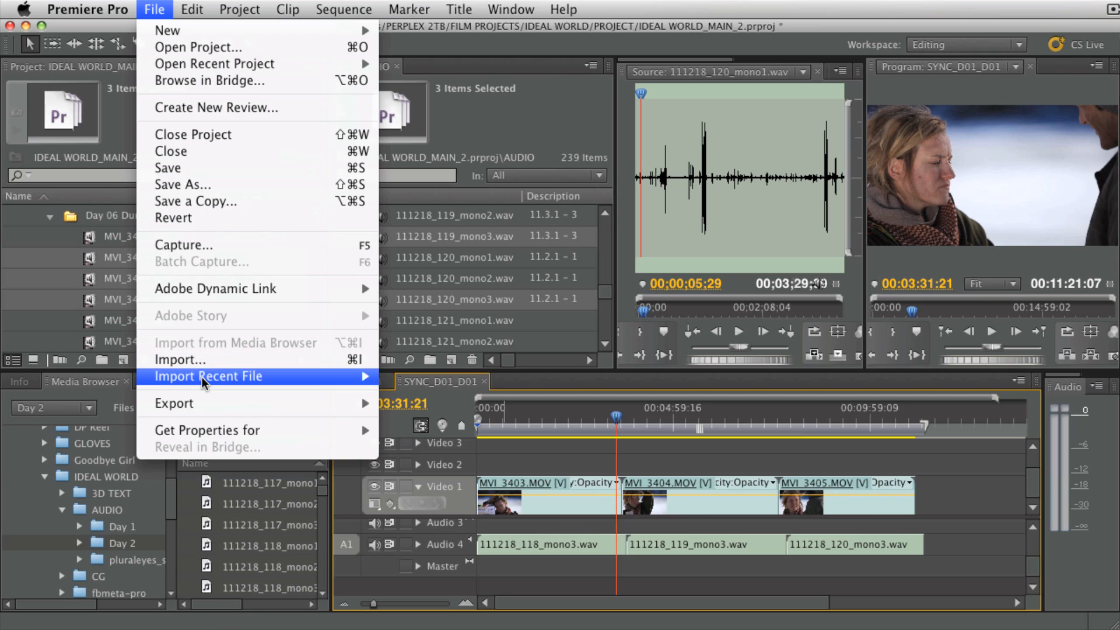
pyautogui.moveTo(200, 407)
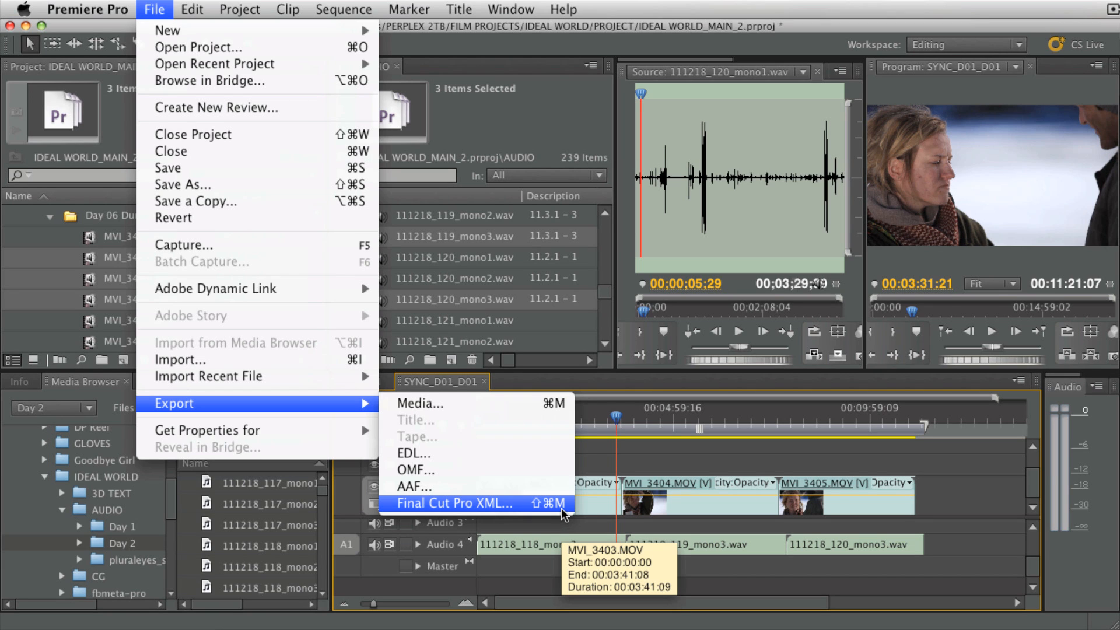
pyautogui.moveTo(106, 6)
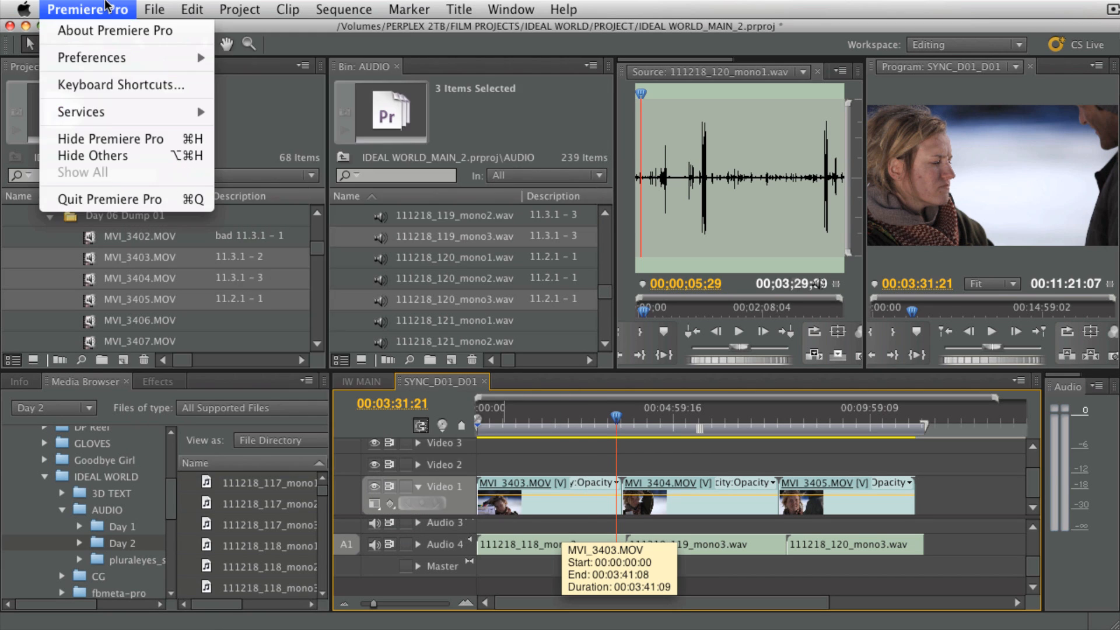
pyautogui.click(93, 86)
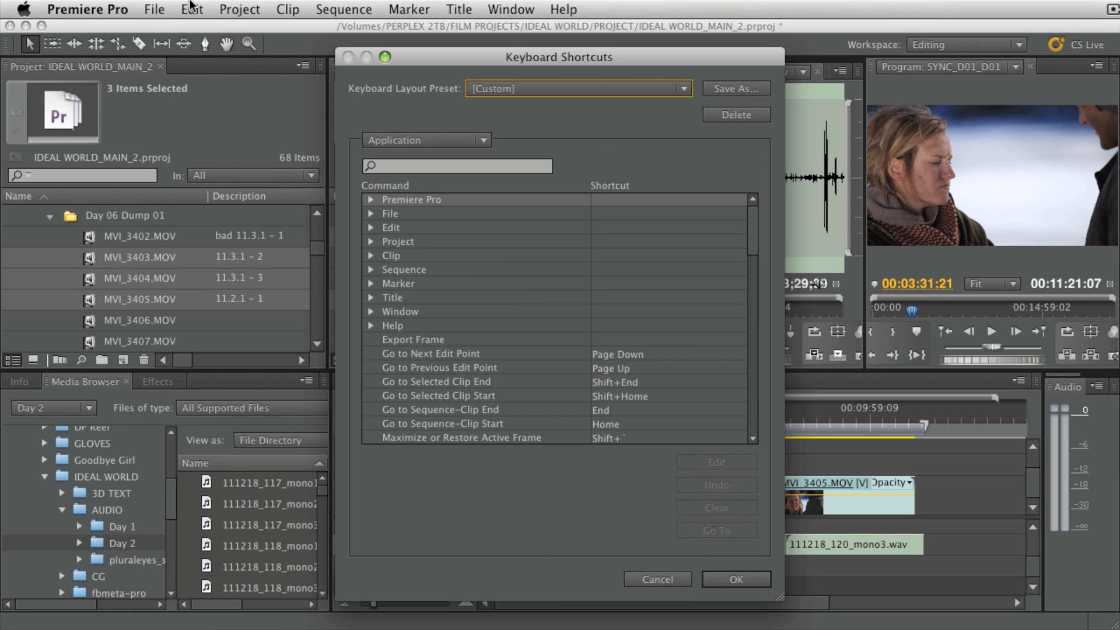
pyautogui.click(376, 215)
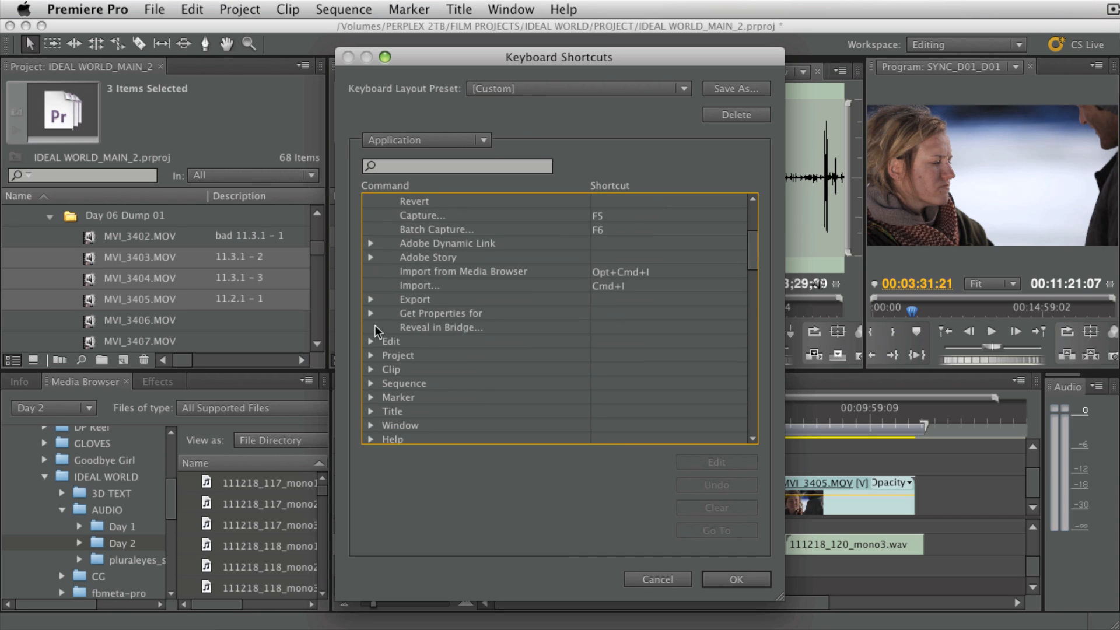
pyautogui.click(371, 299)
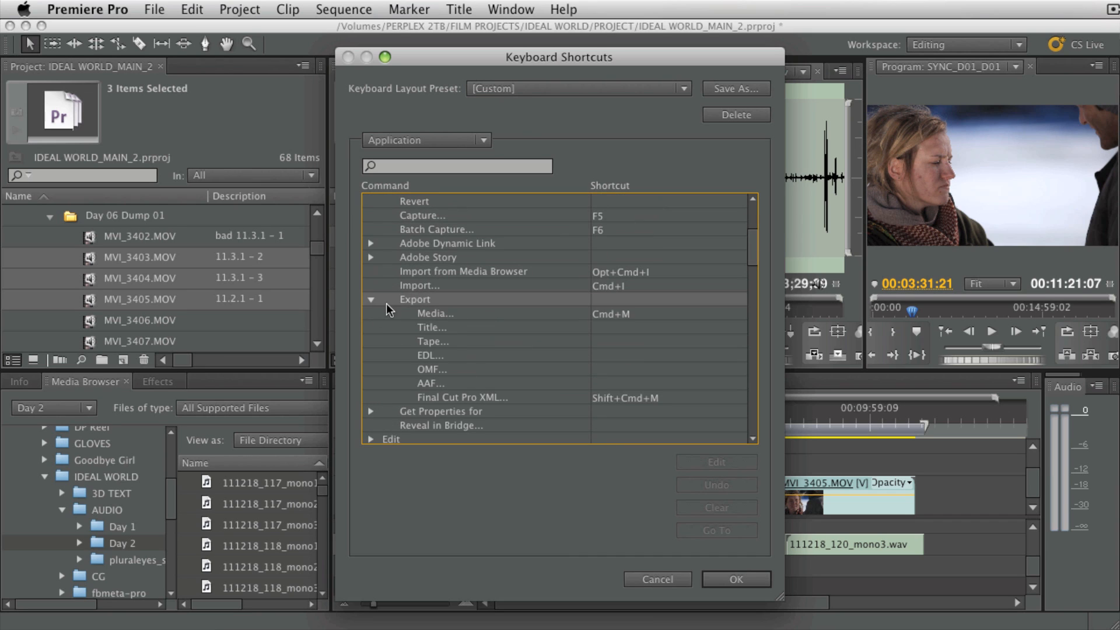
pyautogui.click(629, 398)
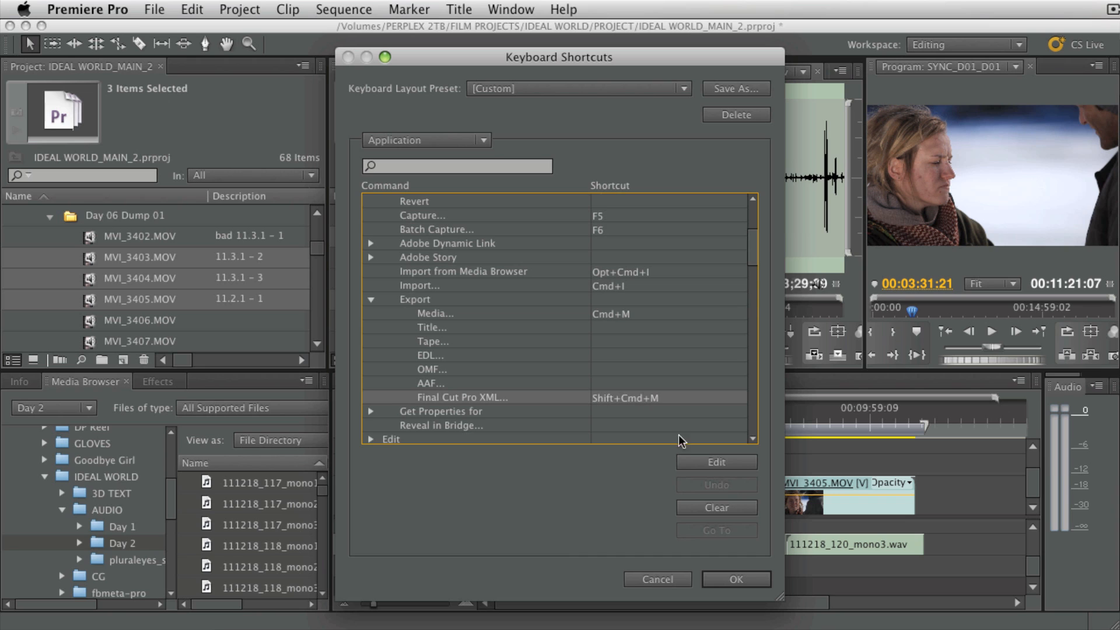
pyautogui.click(733, 580)
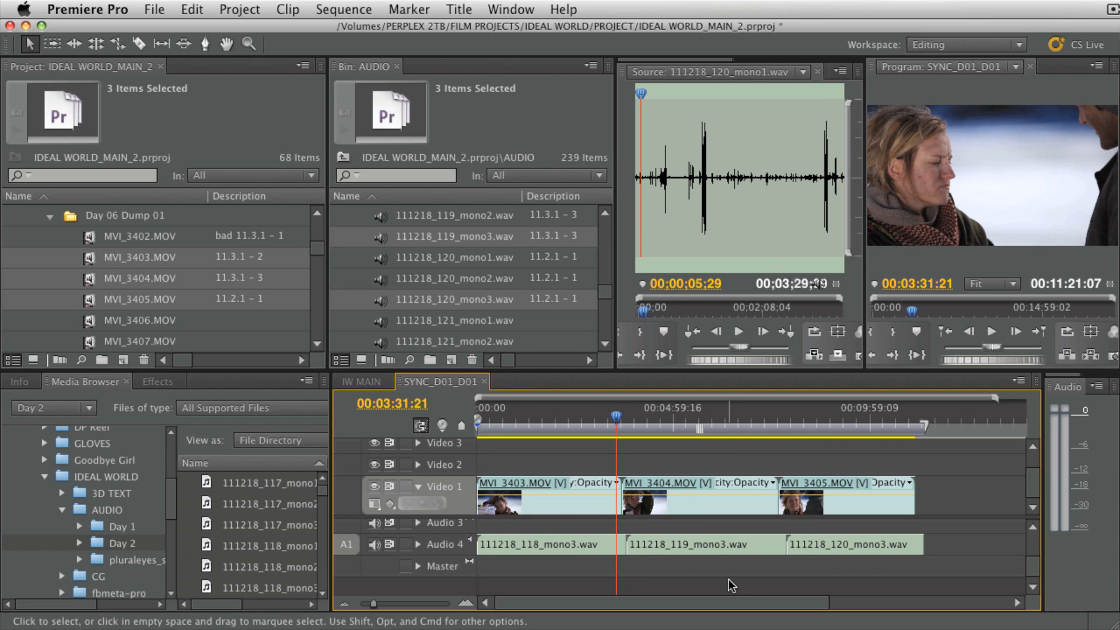
# Save the project and export it as Final Cut Pro XML named SYNC_D01_D01 in the PLURALEYES folder, replacing the existing file.
pyautogui.press('super+shift+m')
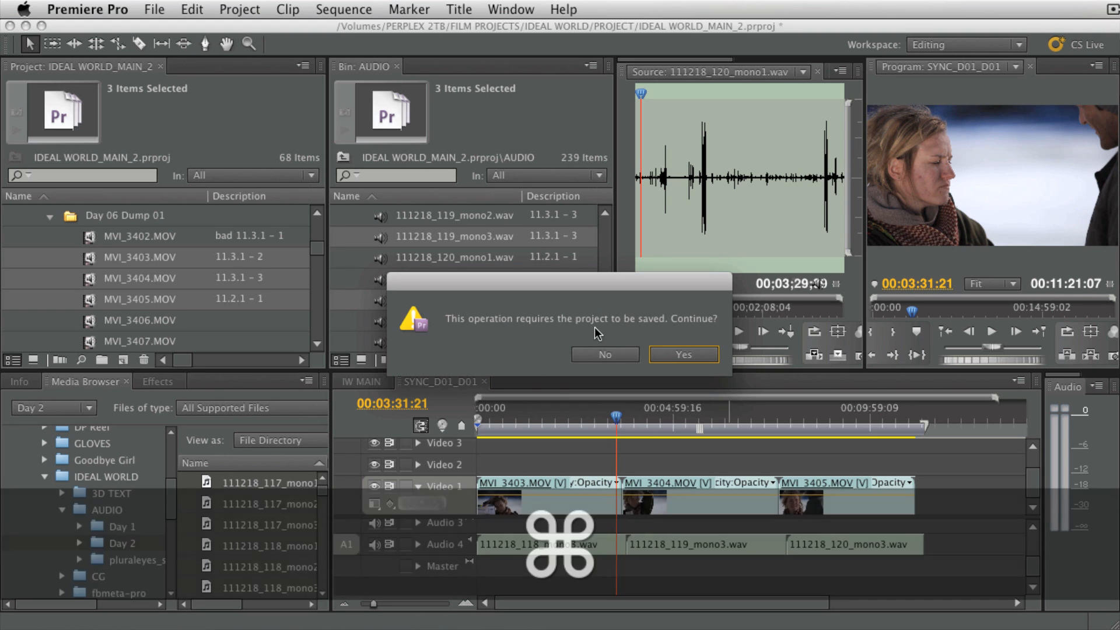
pyautogui.click(684, 350)
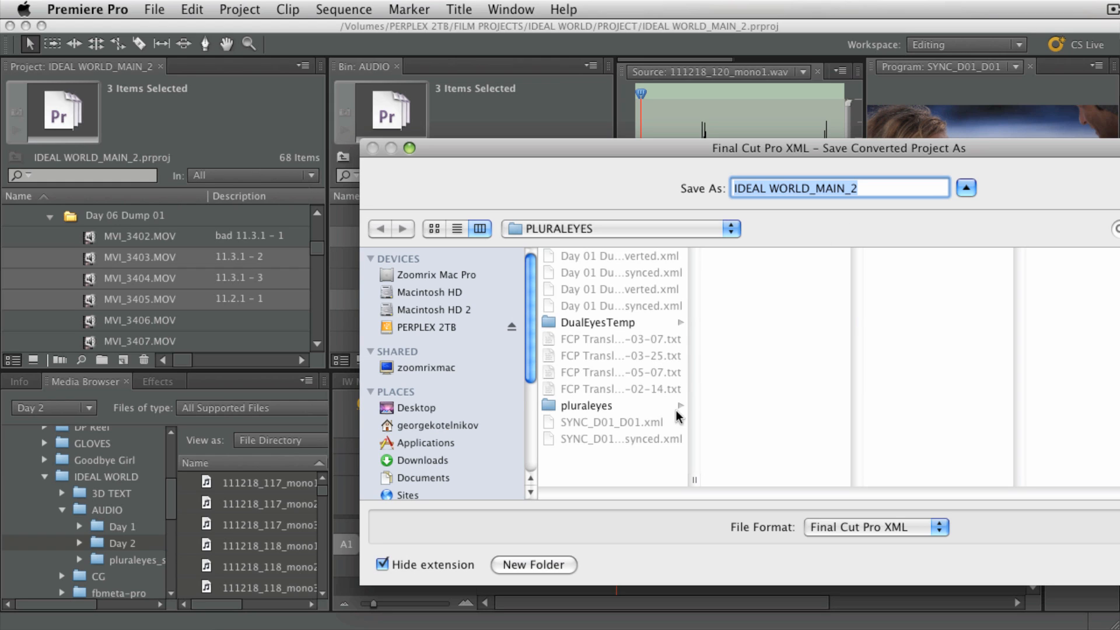
pyautogui.click(554, 420)
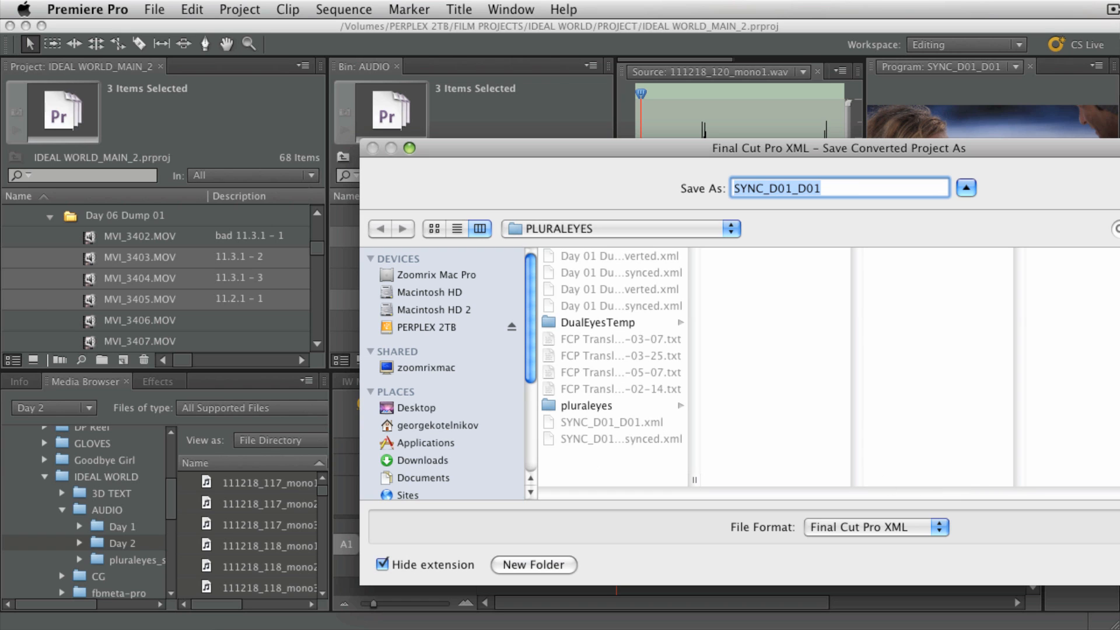
pyautogui.press('Return')
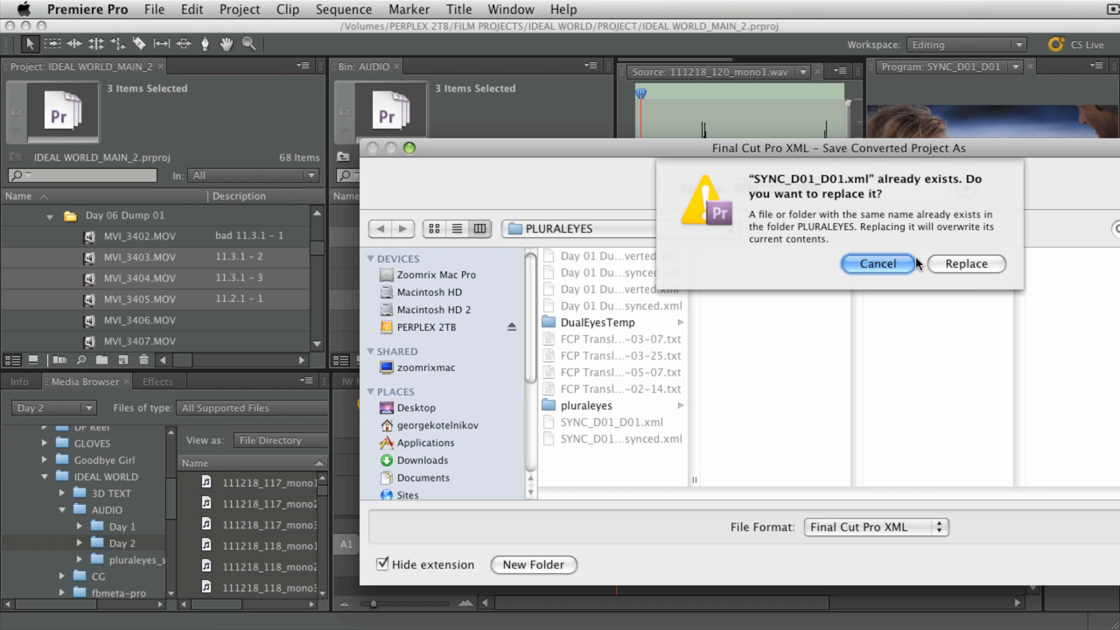
pyautogui.moveTo(984, 148); pyautogui.dragTo(776, 106)
pyautogui.click(755, 223)
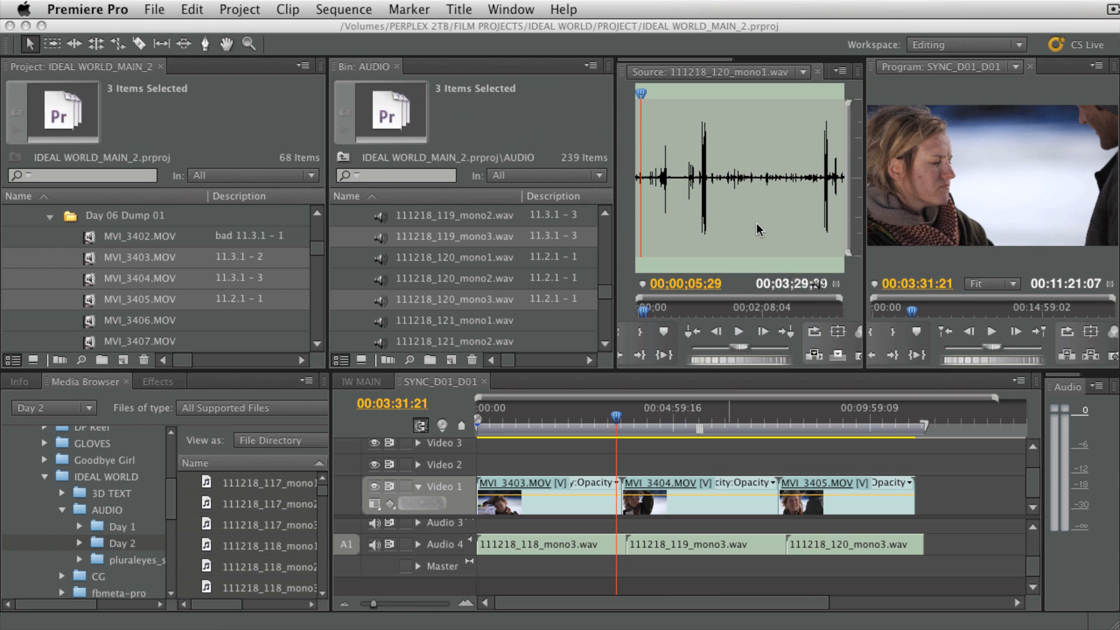
pyautogui.press('super+shift+1')
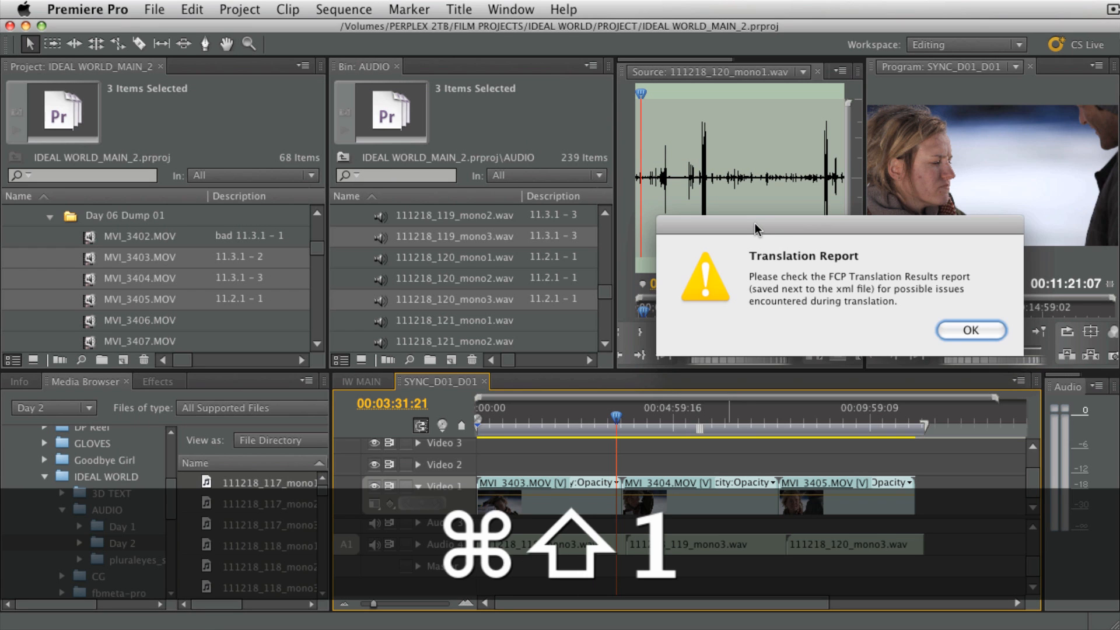
pyautogui.moveTo(835, 233); pyautogui.dragTo(655, 274)
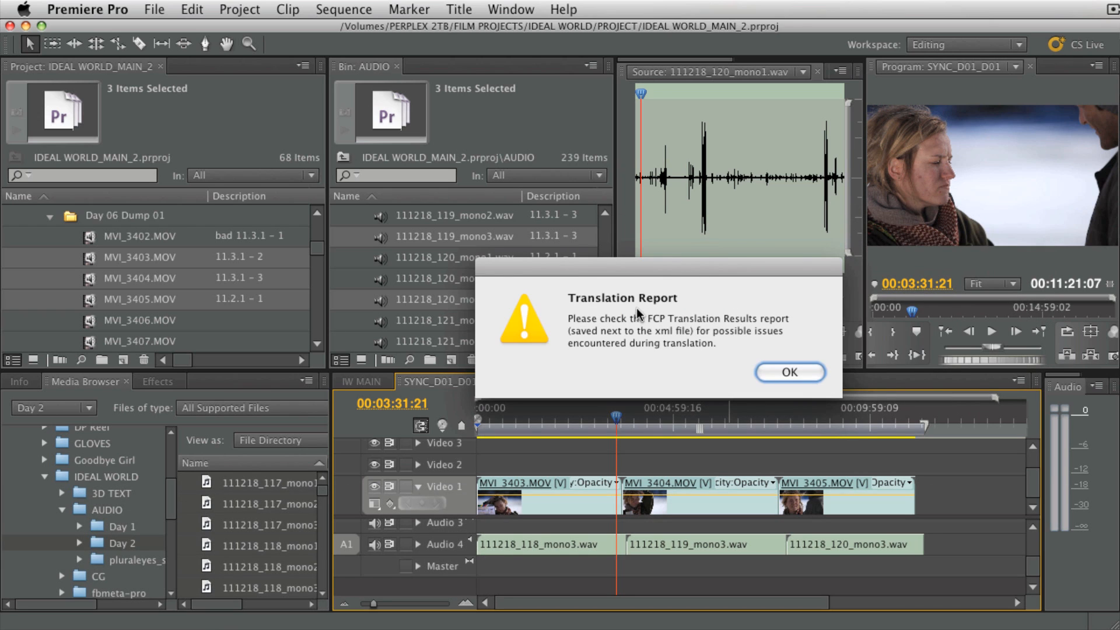
pyautogui.click(768, 372)
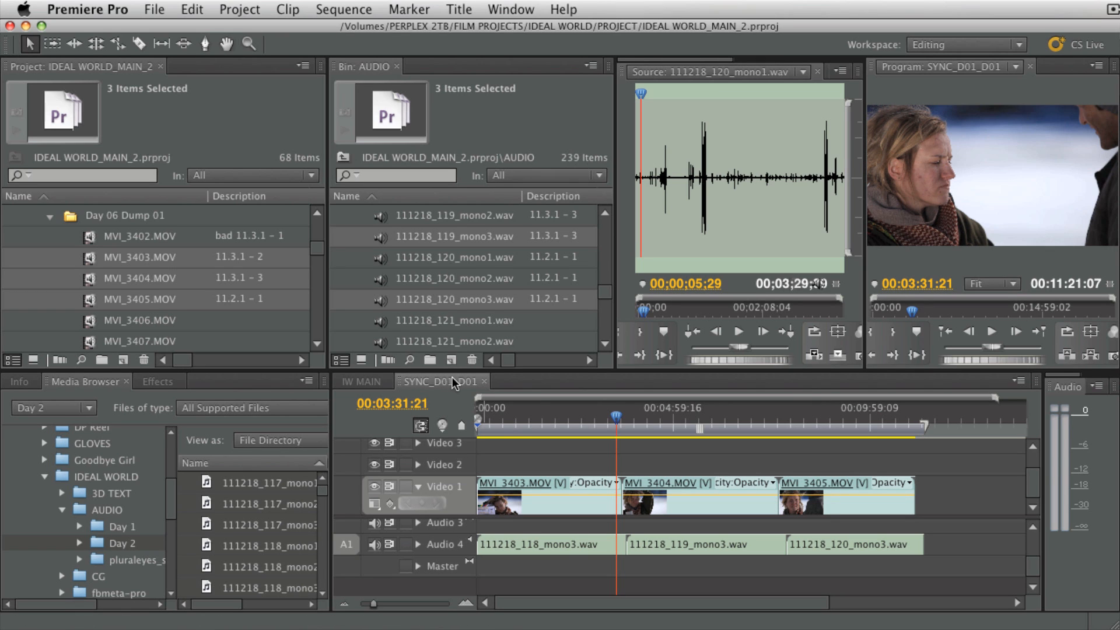
# Switch to PluralEyes, open SYNC_D01_D01.xml from the PLURALEYES folder and choose the FOOTAGE\DUMPS\SYNC_D01_D01 sequence.
pyautogui.press('super+Tab')
pyautogui.press('super+Tab')
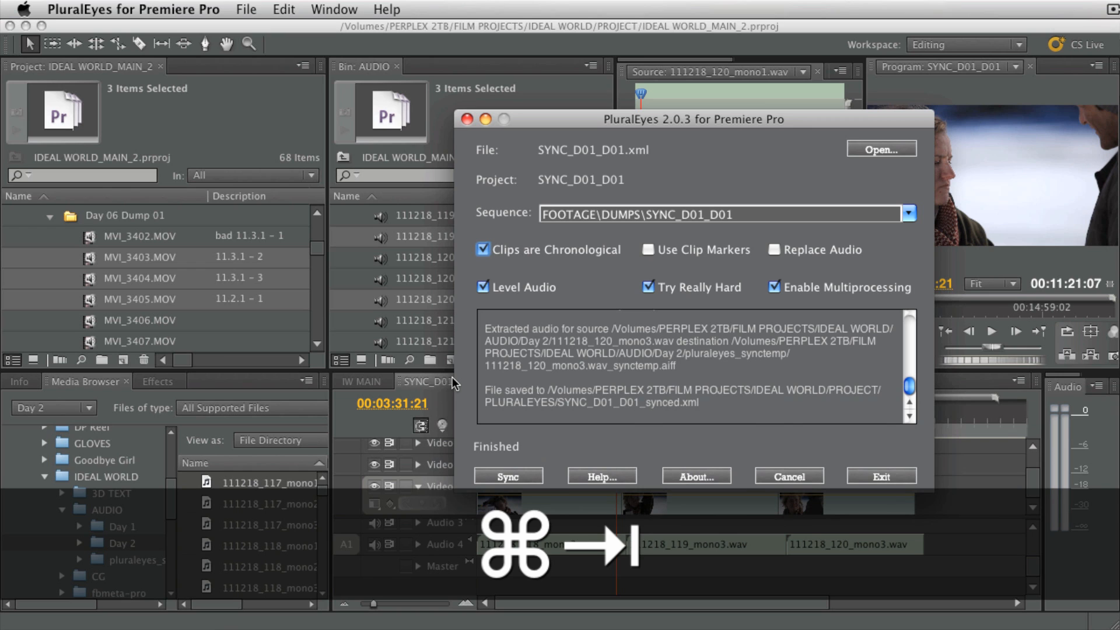
pyautogui.click(899, 149)
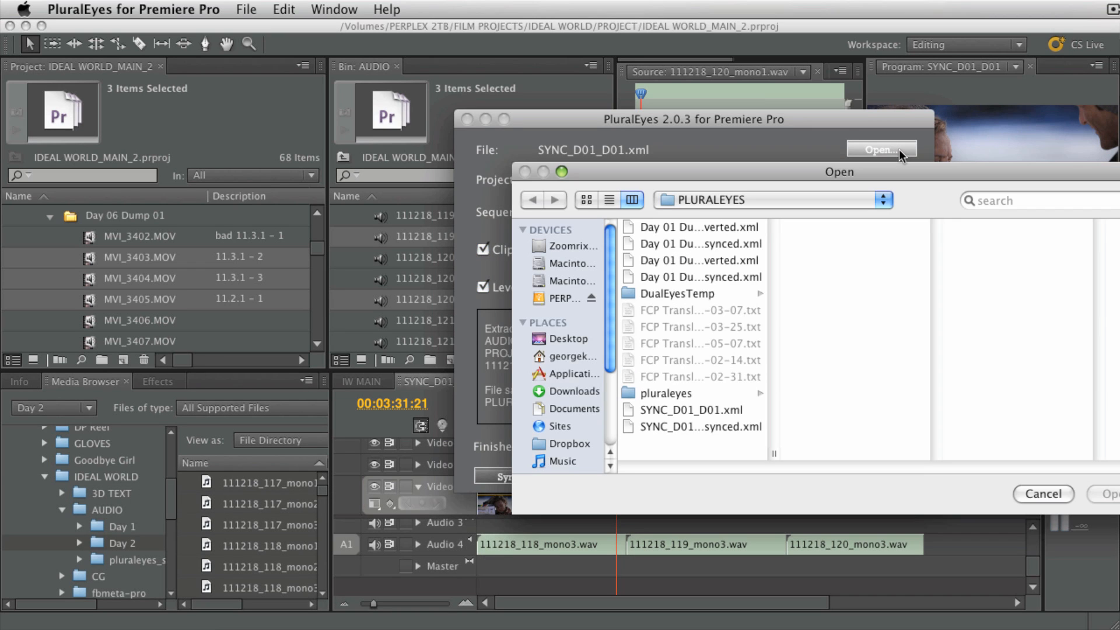
pyautogui.click(692, 410)
pyautogui.click(1103, 494)
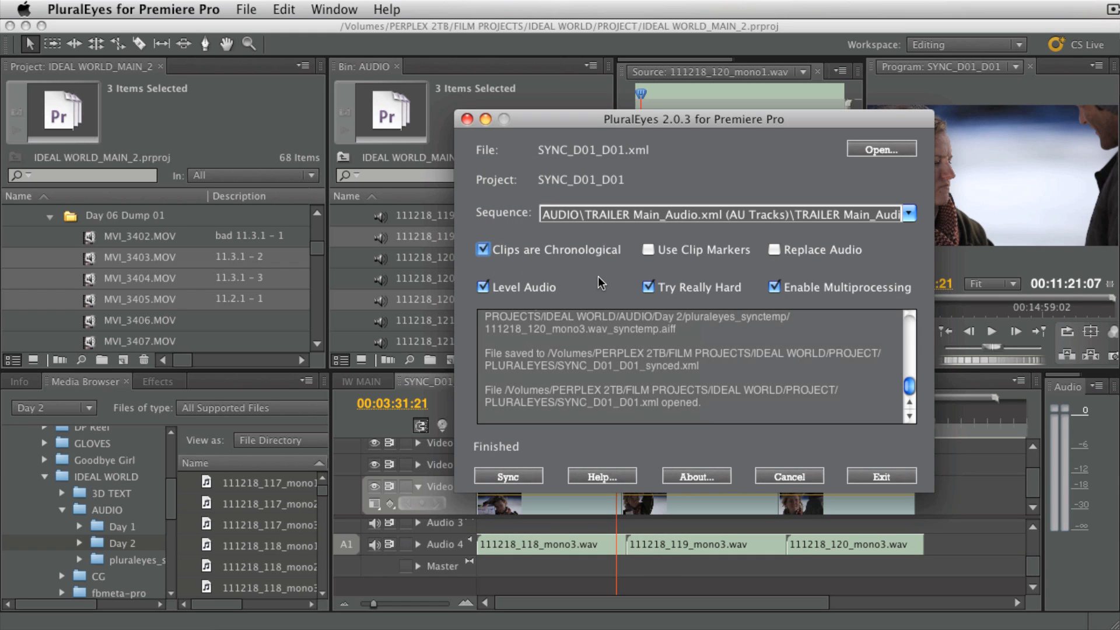
pyautogui.click(910, 214)
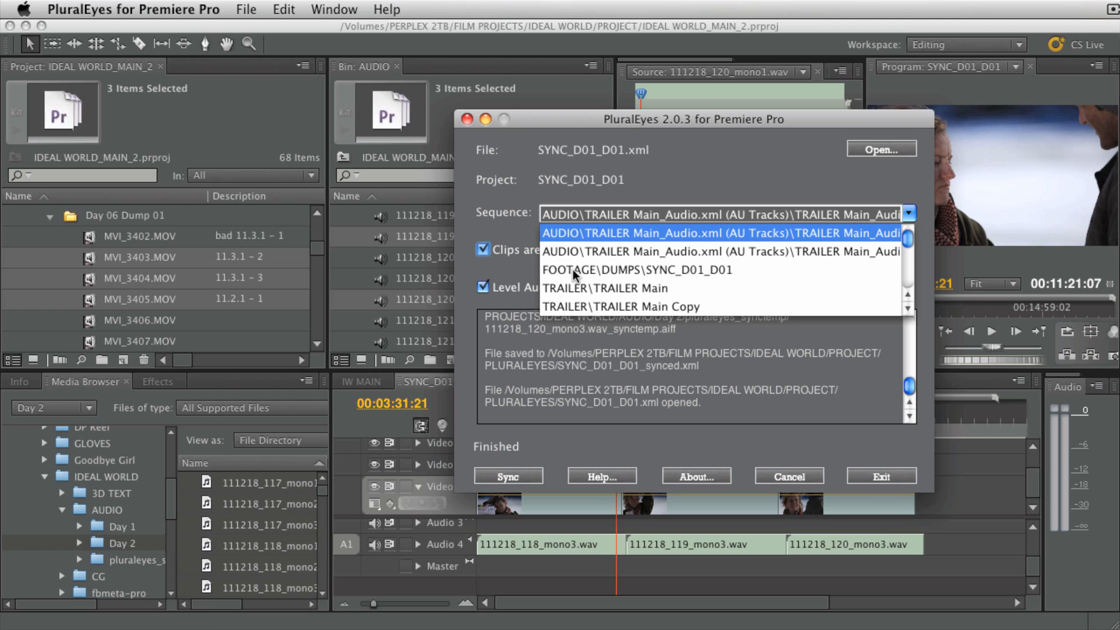
pyautogui.click(685, 267)
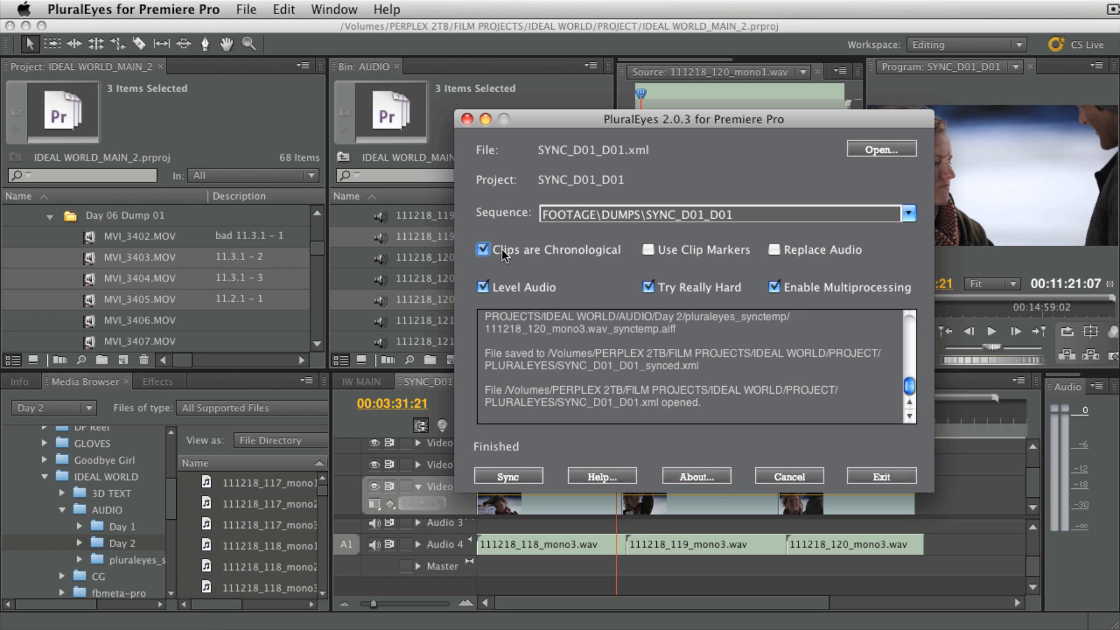
pyautogui.click(695, 251)
pyautogui.click(696, 251)
pyautogui.moveTo(653, 119); pyautogui.dragTo(818, 57)
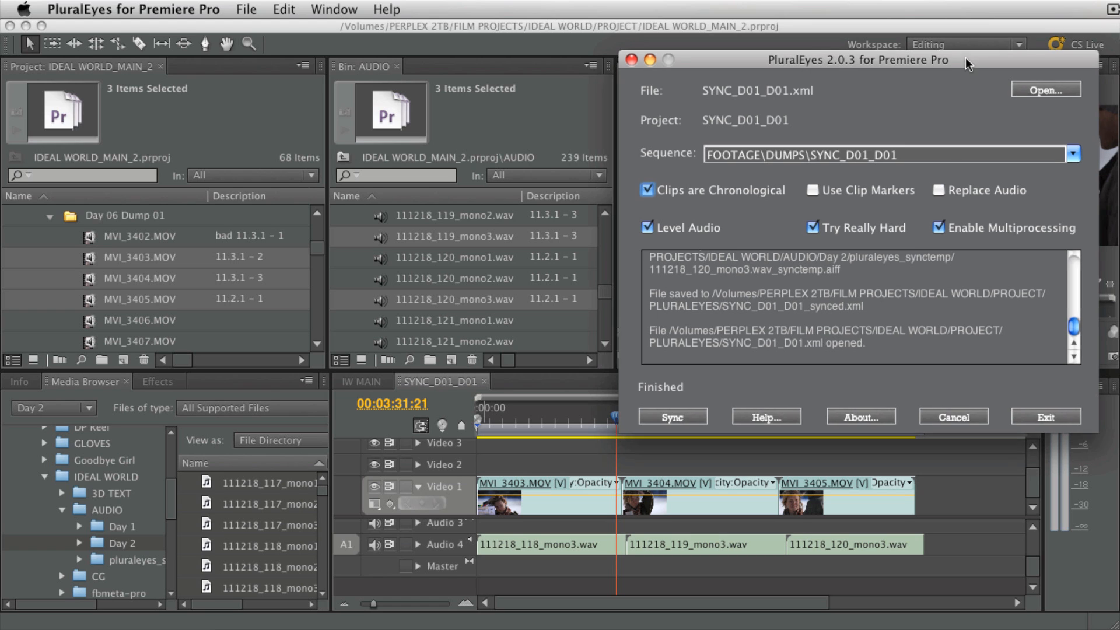
pyautogui.moveTo(967, 56); pyautogui.dragTo(797, 83)
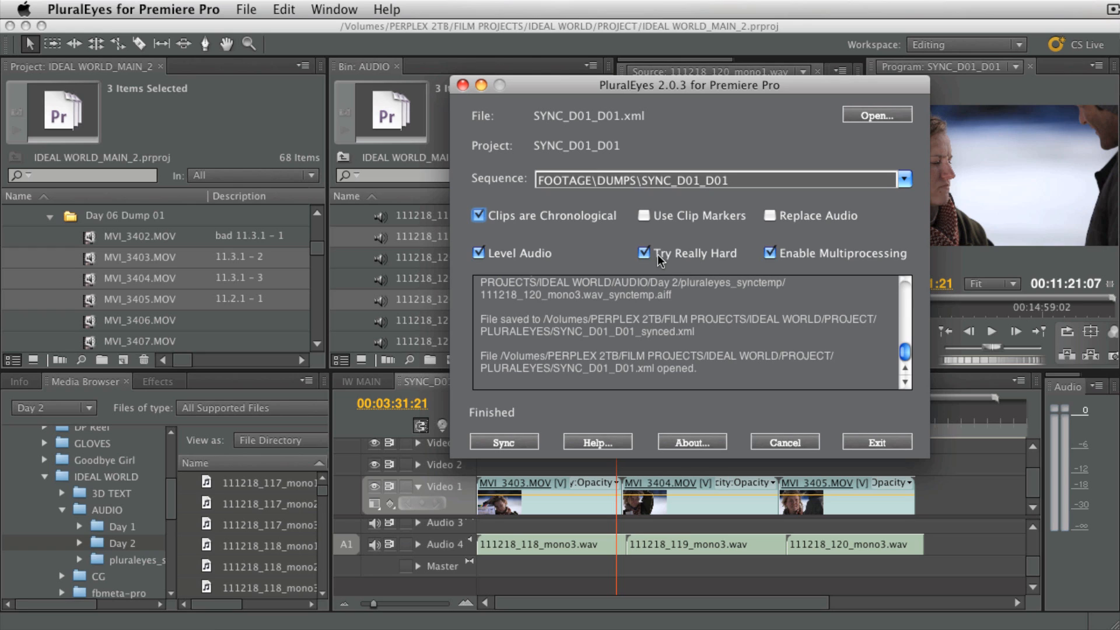
pyautogui.click(845, 254)
pyautogui.click(845, 253)
# Try to synchronize the SYNC_D01_D01 sequence in PluralEyes.
pyautogui.click(503, 444)
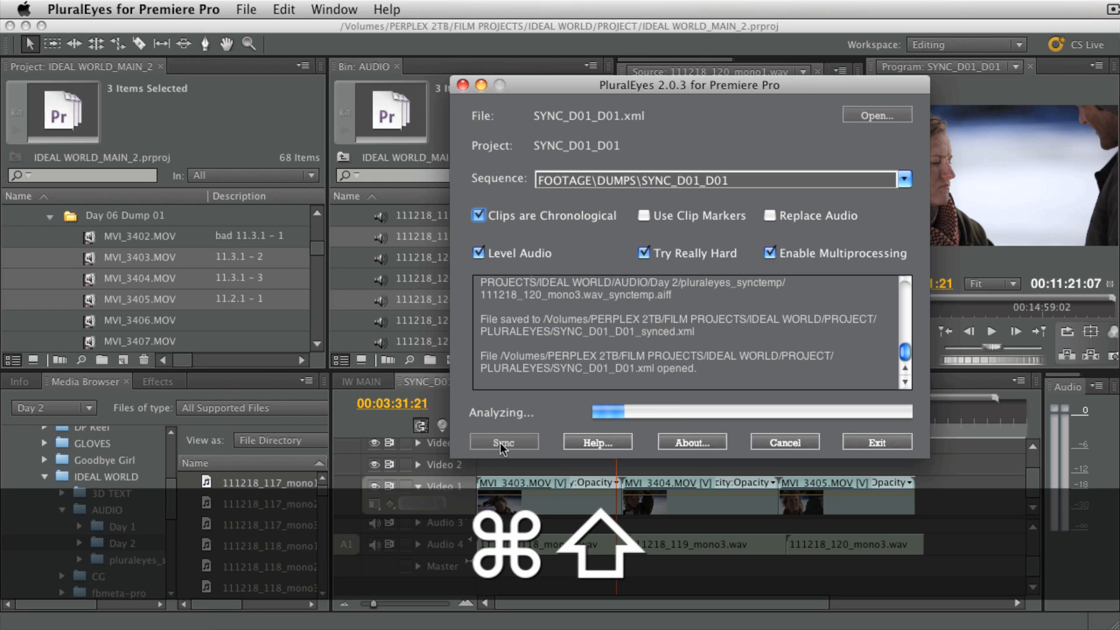
pyautogui.press('super+shift+1')
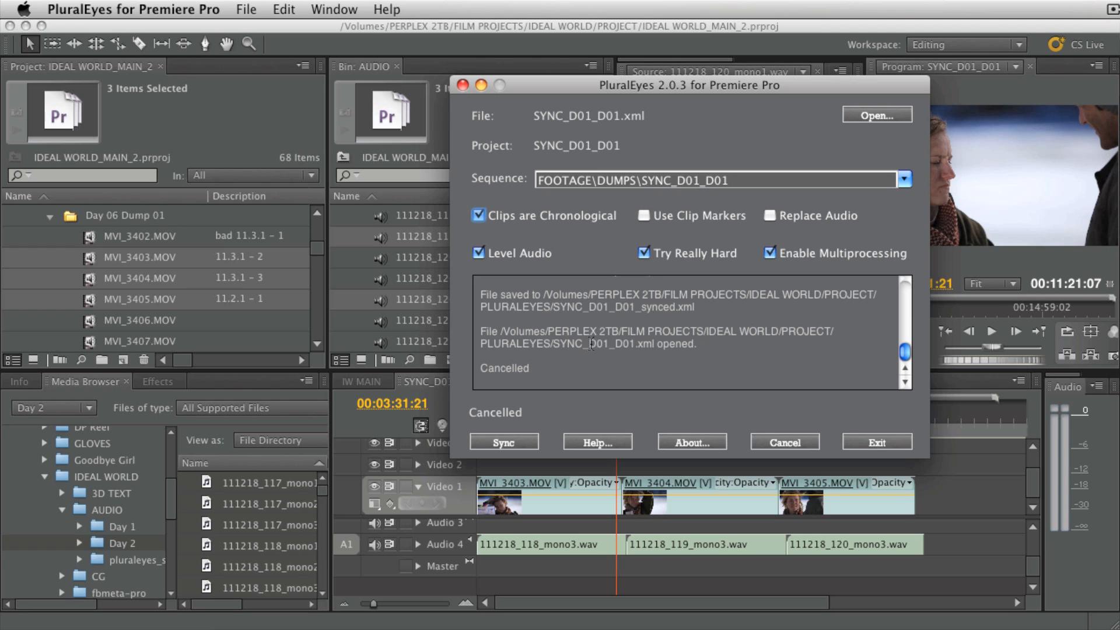
# Switch back to Premiere Pro and import SYNC_D01_D01_synced.xml from the PLURALEYES folder into the AUDIO bin.
pyautogui.click(967, 523)
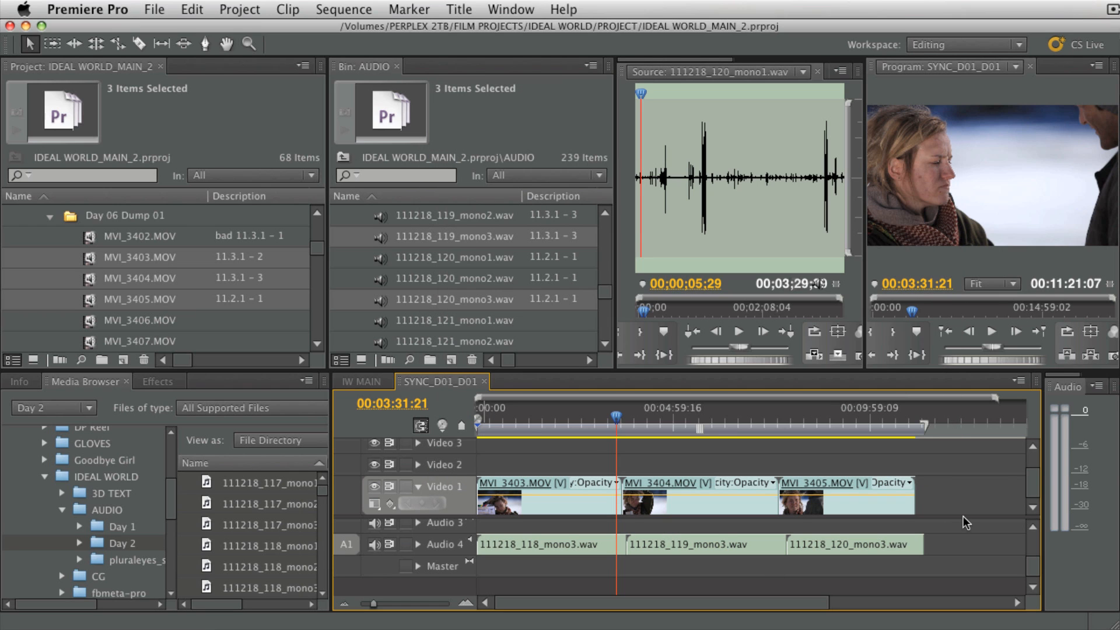
pyautogui.click(166, 8)
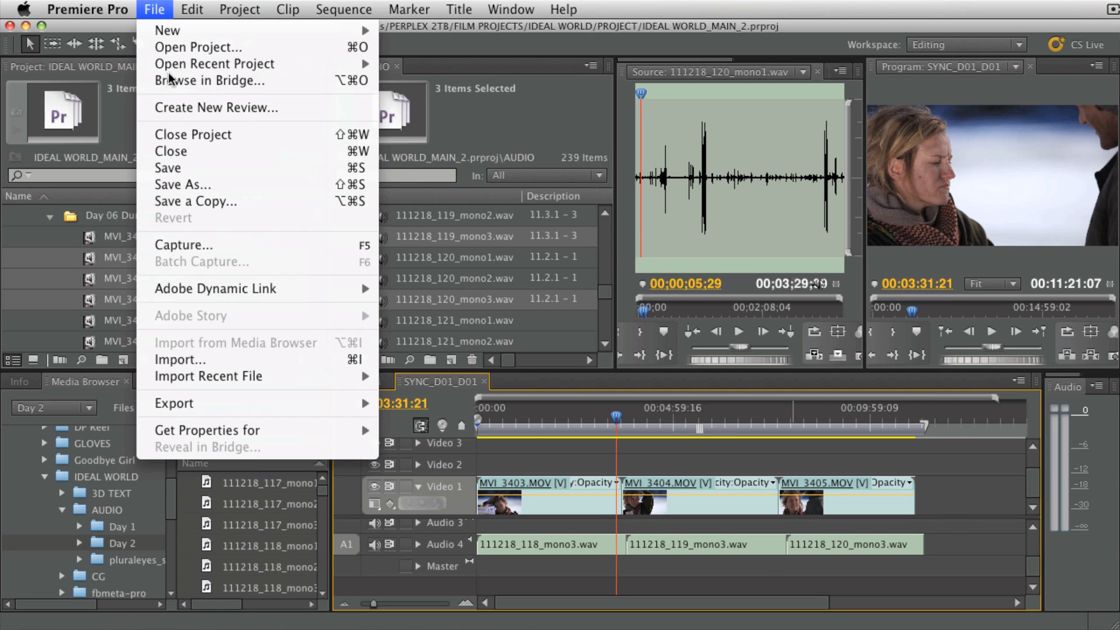
pyautogui.click(248, 360)
pyautogui.click(576, 461)
pyautogui.press('super+i')
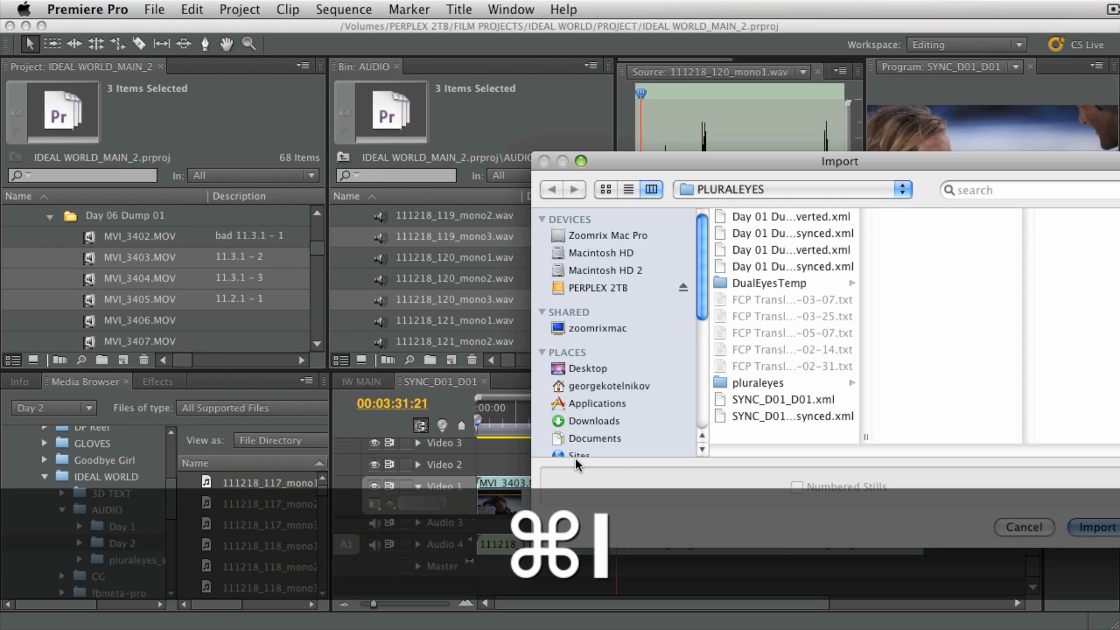
pyautogui.doubleClick(867, 437)
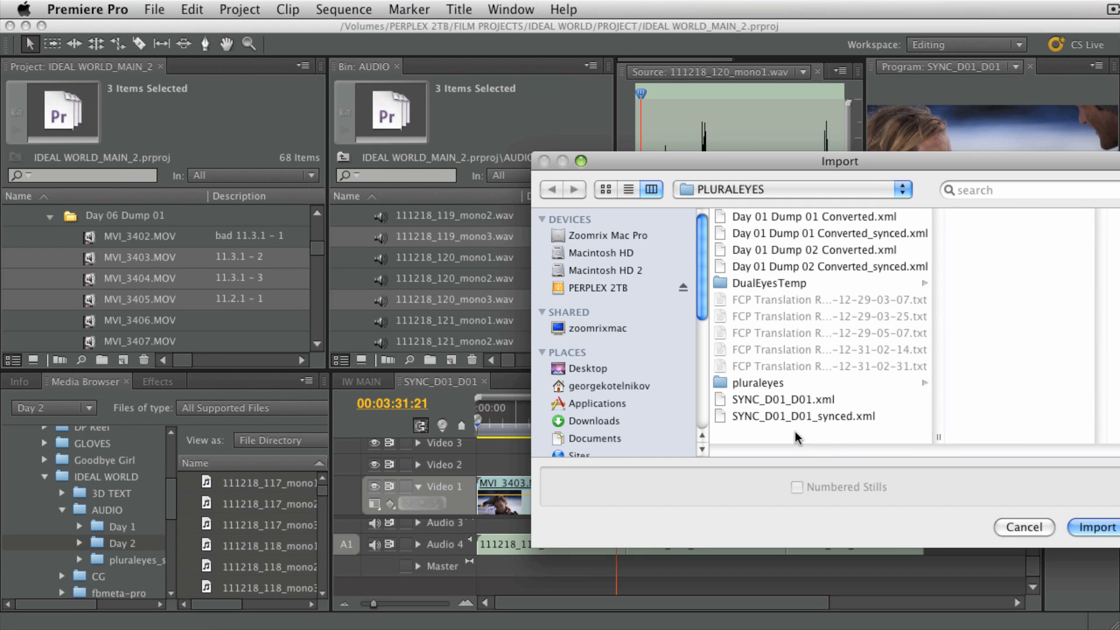
pyautogui.click(835, 416)
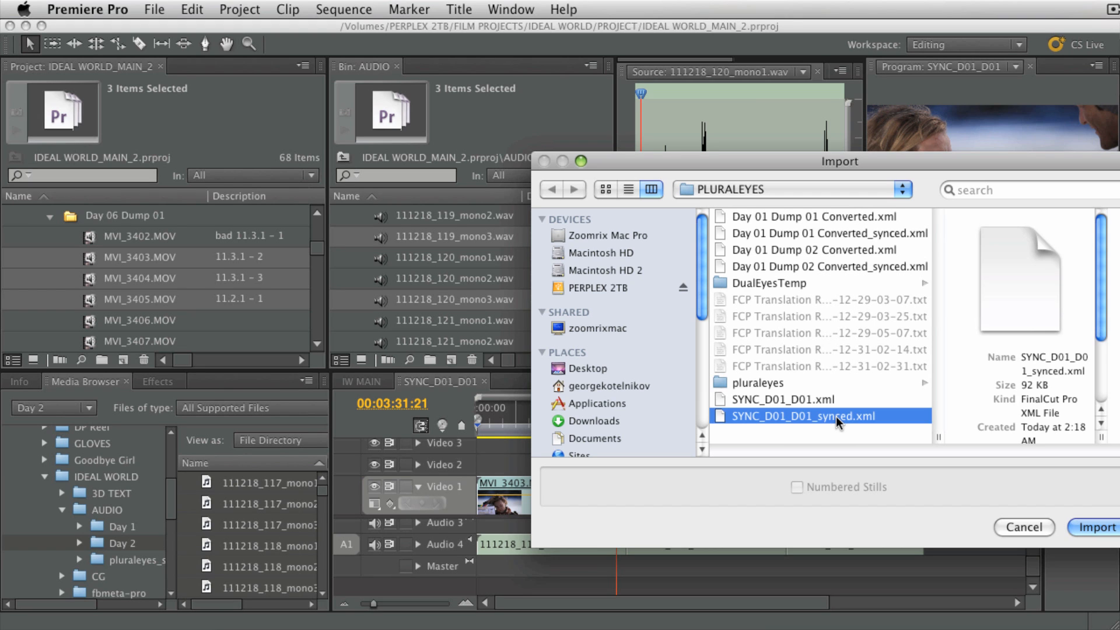
pyautogui.click(1084, 528)
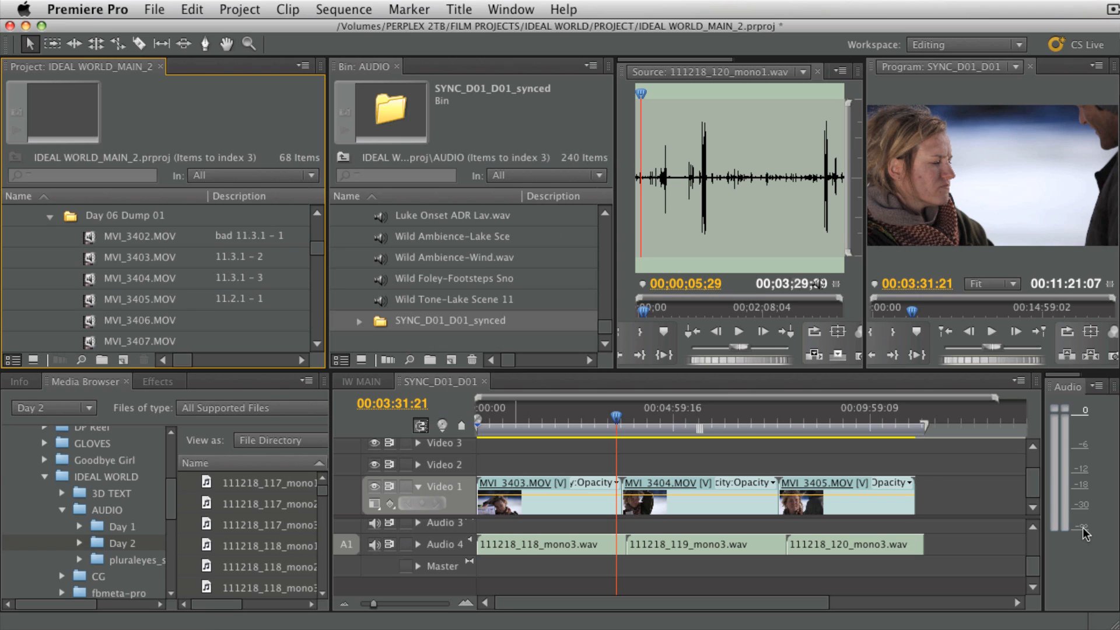
# Open the synced sequence from the DUMPS bin inside FOOTAGE in the imported SYNC_D01_D01_synced bin.
pyautogui.click(358, 322)
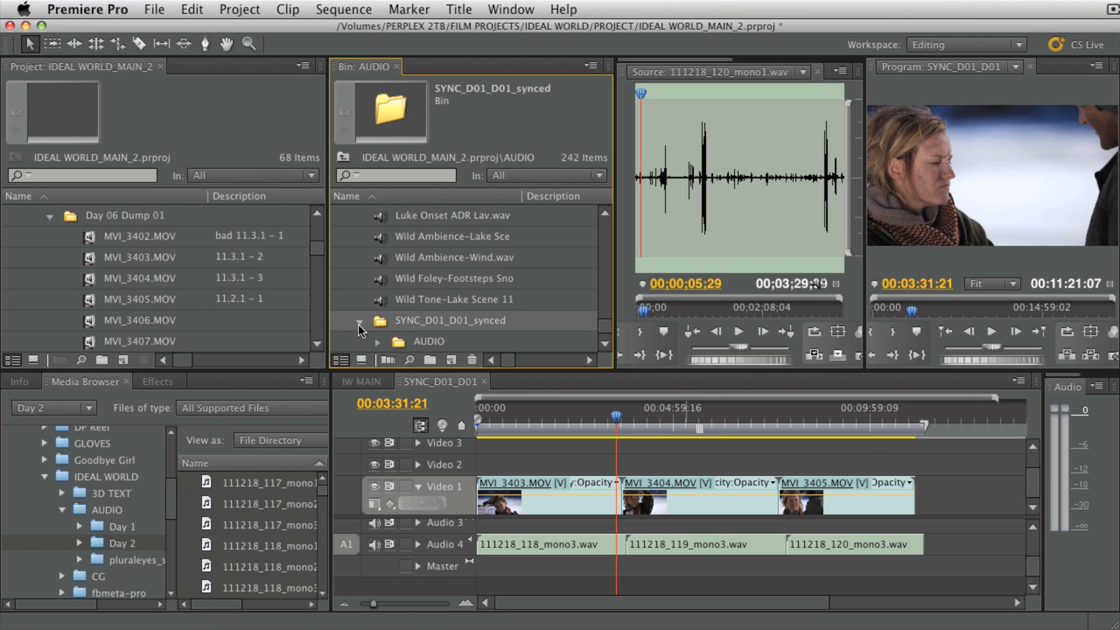
pyautogui.scroll(-2, 467, 331)
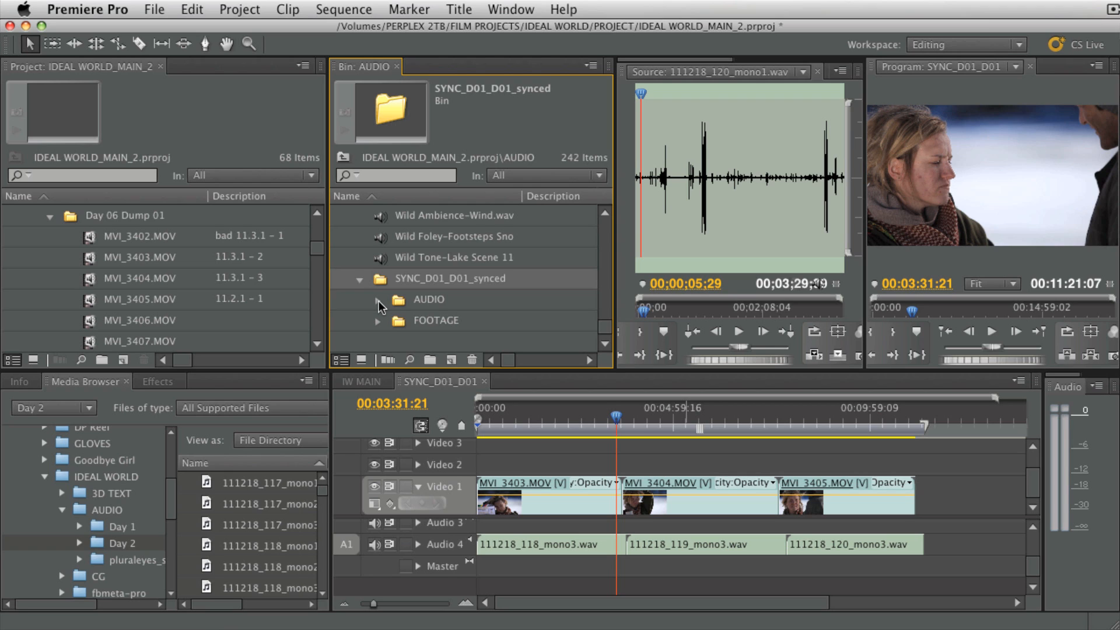
pyautogui.click(378, 300)
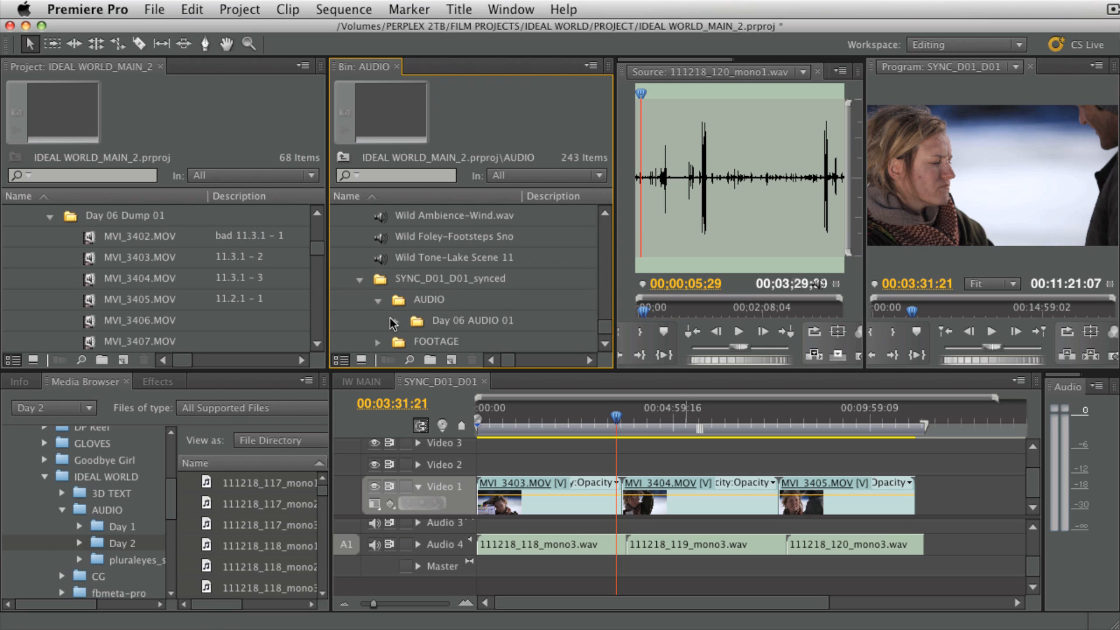
pyautogui.click(395, 322)
pyautogui.click(395, 322)
pyautogui.click(378, 301)
pyautogui.click(378, 322)
pyautogui.click(397, 341)
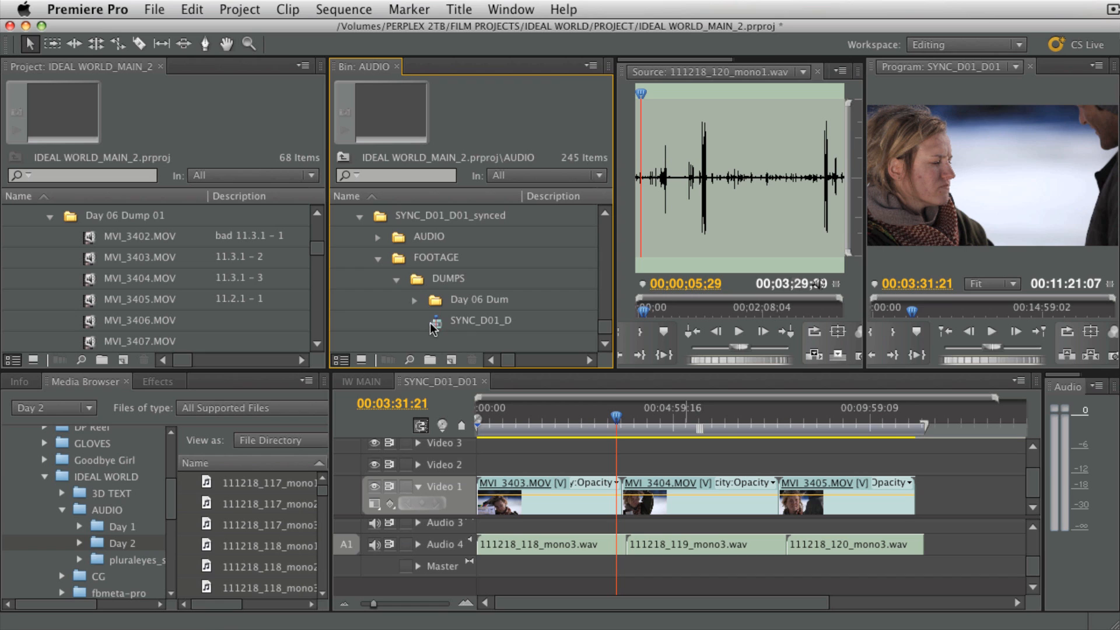
pyautogui.doubleClick(435, 323)
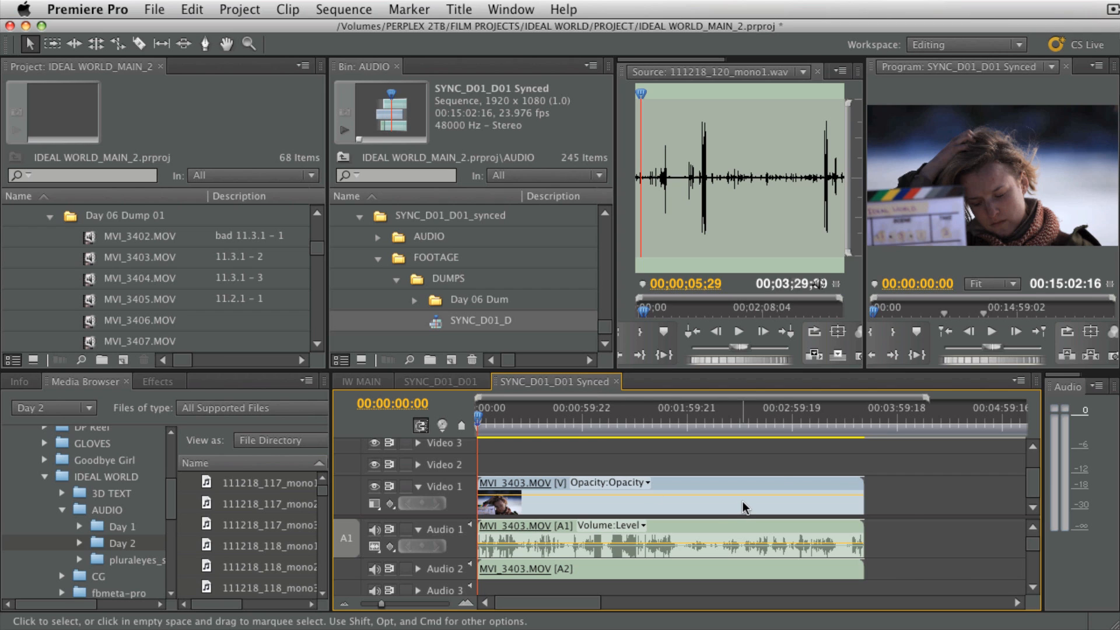
# Mute the camera audio on tracks Audio 1 and Audio 2 and collapse the Audio 1 track.
pyautogui.press('-')
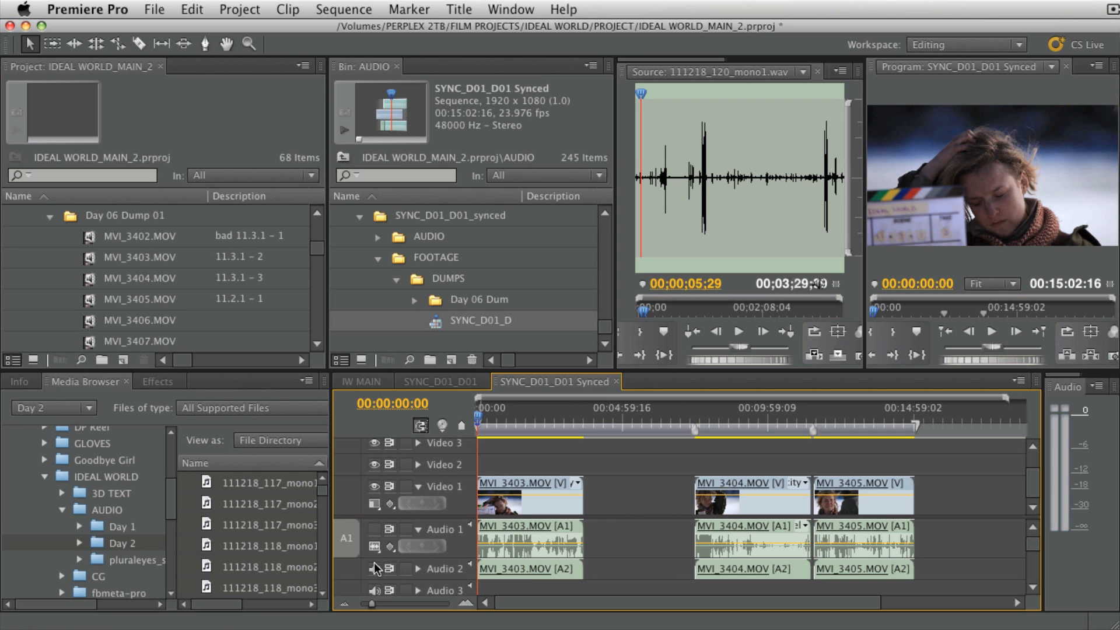
pyautogui.click(417, 530)
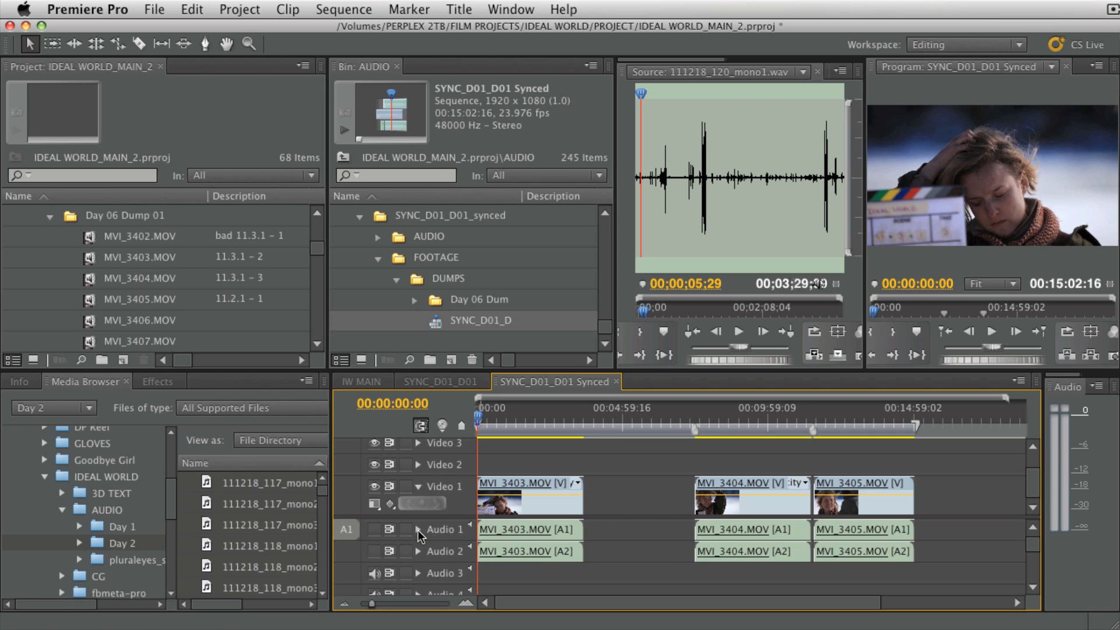
# Play and scrub through the MVI_3404.MOV take between about 00:07:44 and 00:08:31 to check its audio sync.
pyautogui.click(705, 422)
pyautogui.moveTo(705, 421); pyautogui.dragTo(702, 421)
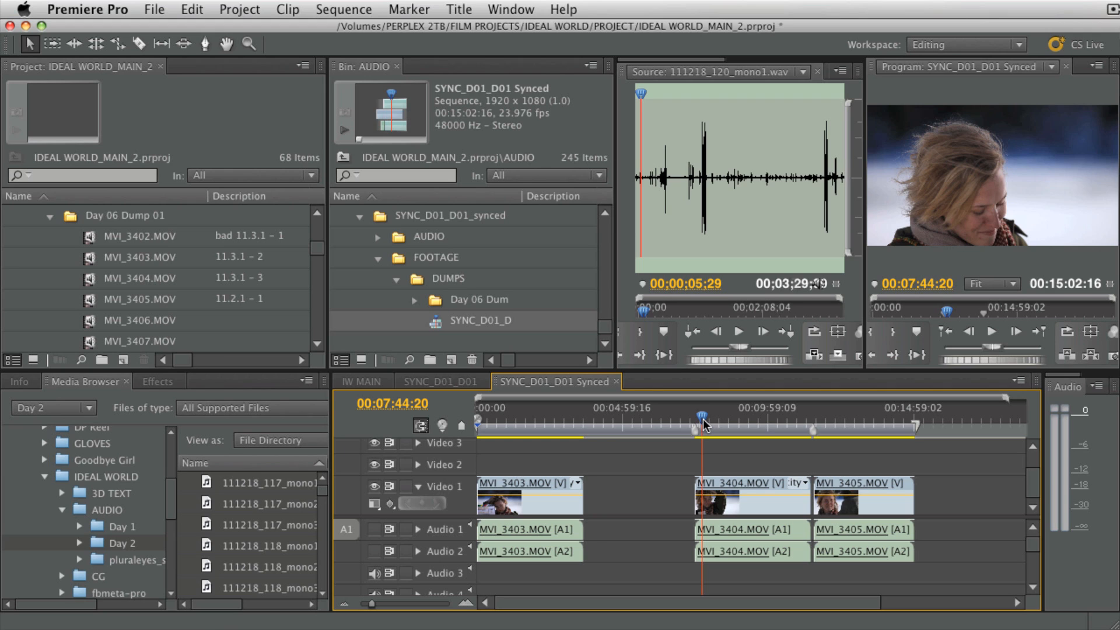
pyautogui.press('space')
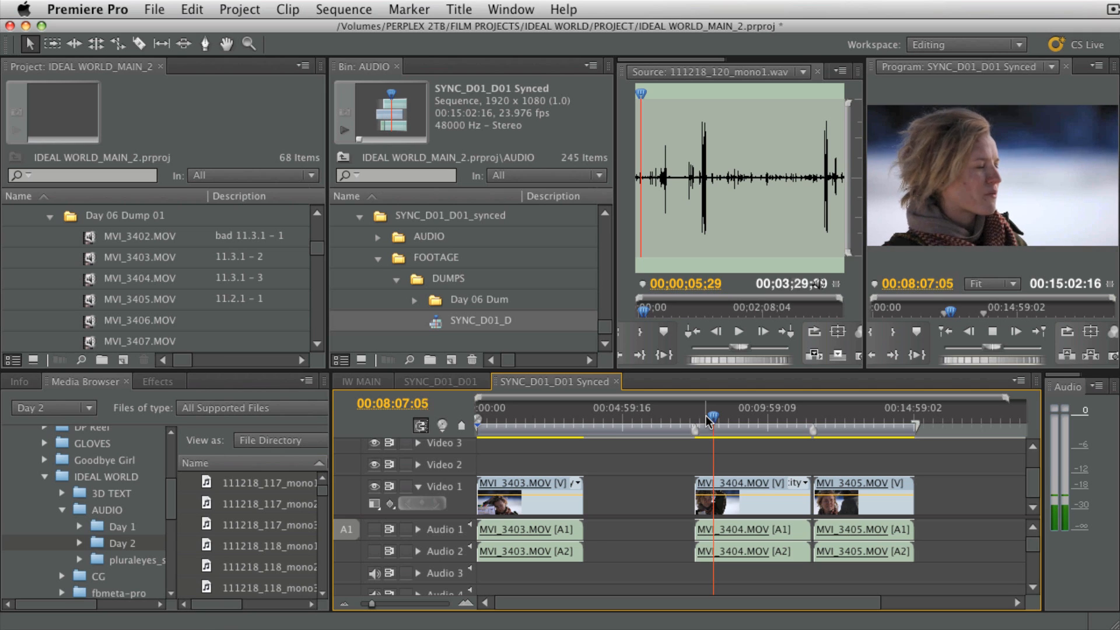
pyautogui.moveTo(713, 419)
pyautogui.mouseDown()
pyautogui.moveTo(736, 420)
pyautogui.moveTo(726, 420)
pyautogui.mouseUp()
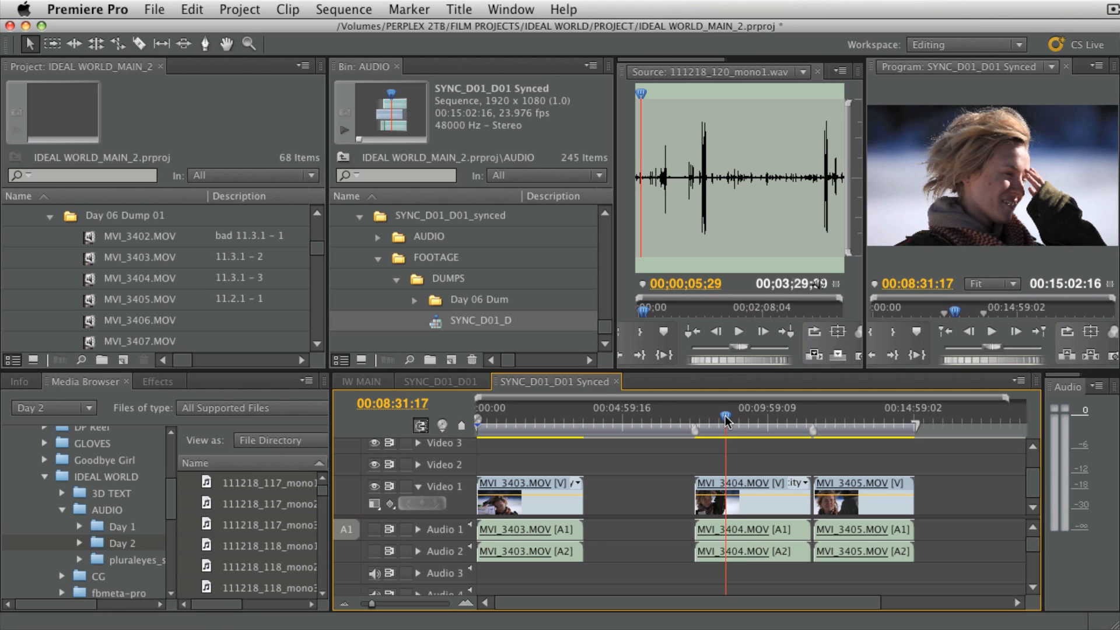
pyautogui.press('=')
pyautogui.press('=')
pyautogui.press('=')
pyautogui.press('=')
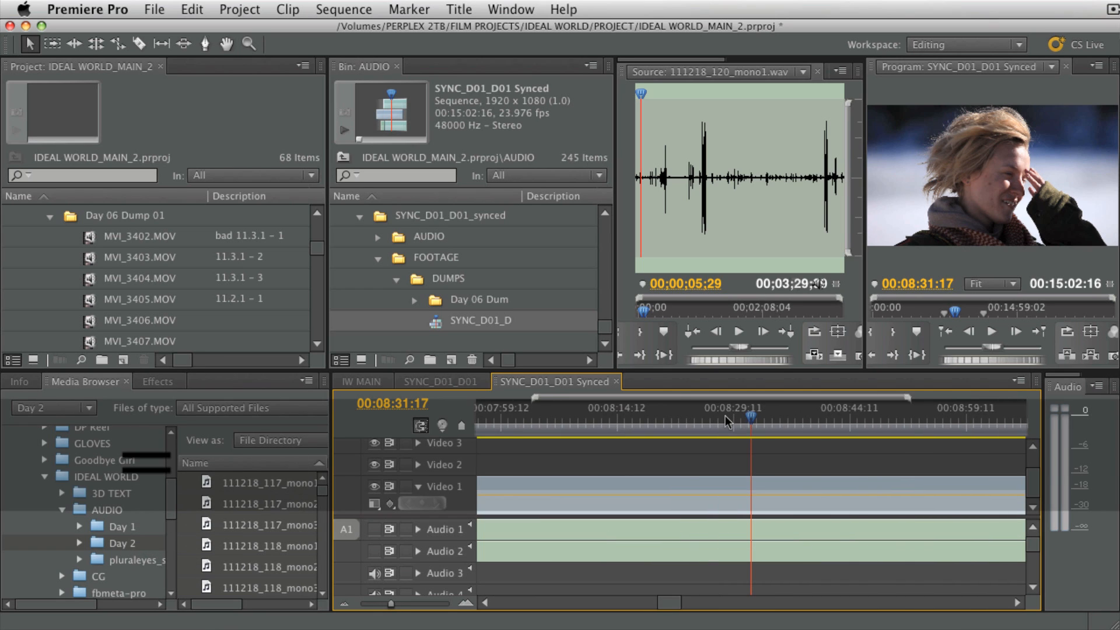
pyautogui.click(719, 419)
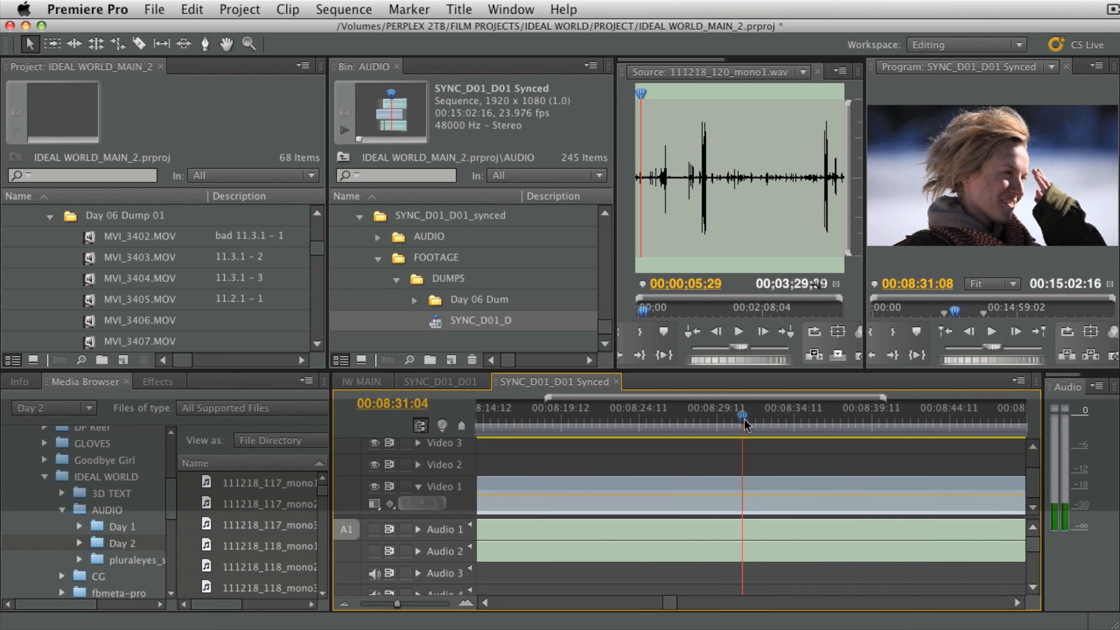
pyautogui.moveTo(721, 420); pyautogui.dragTo(655, 420)
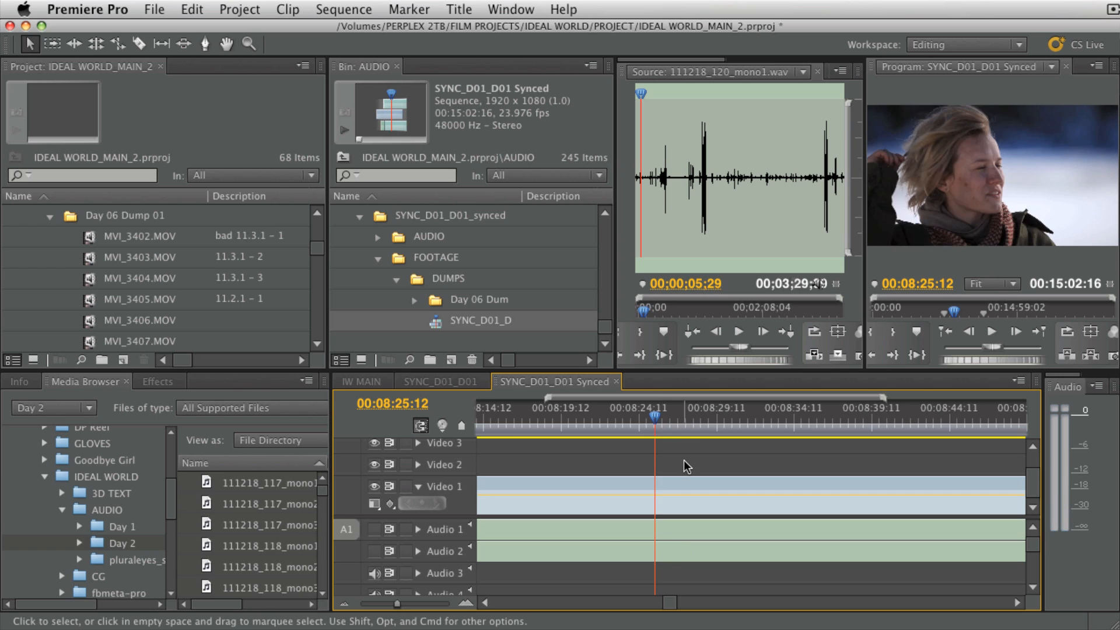
pyautogui.scroll(3, 687, 467)
pyautogui.moveTo(874, 419)
pyautogui.mouseDown()
pyautogui.moveTo(710, 419)
pyautogui.moveTo(872, 419)
pyautogui.mouseUp()
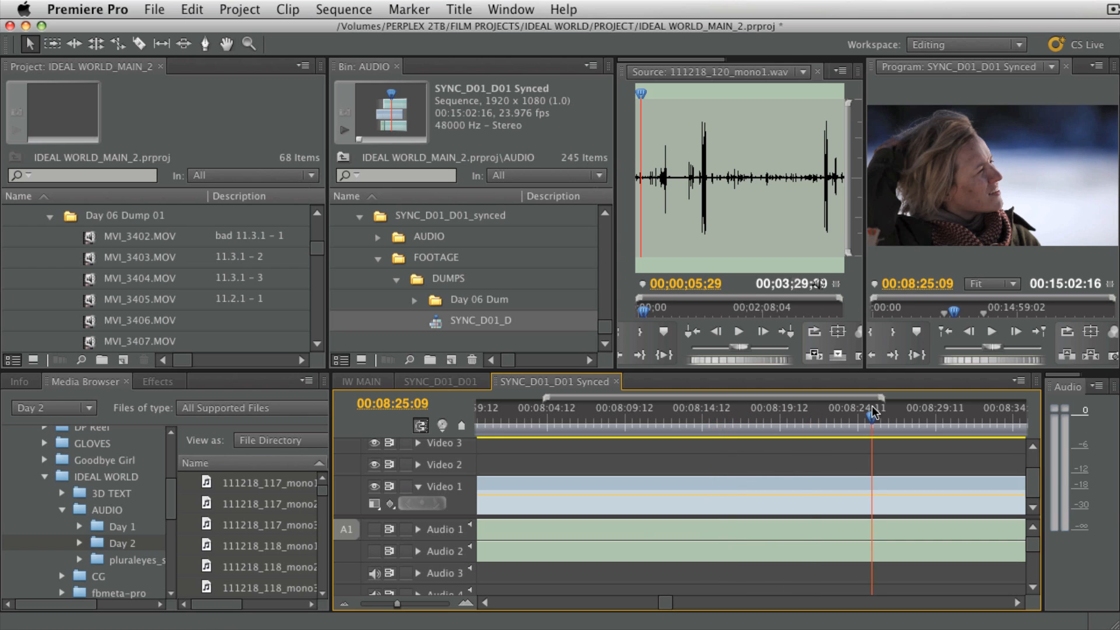
# Play the slate section near the start of MVI_3404.MOV, from about 00:07:38, to check the sync.
pyautogui.press('-')
pyautogui.press('-')
pyautogui.moveTo(834, 419); pyautogui.dragTo(676, 494)
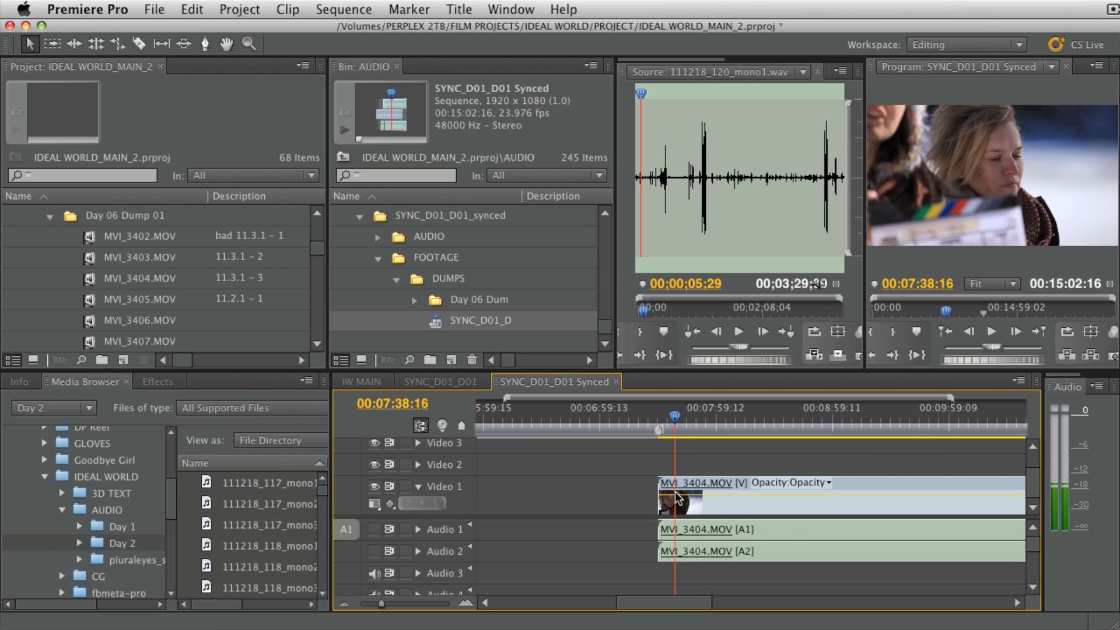
pyautogui.press('space')
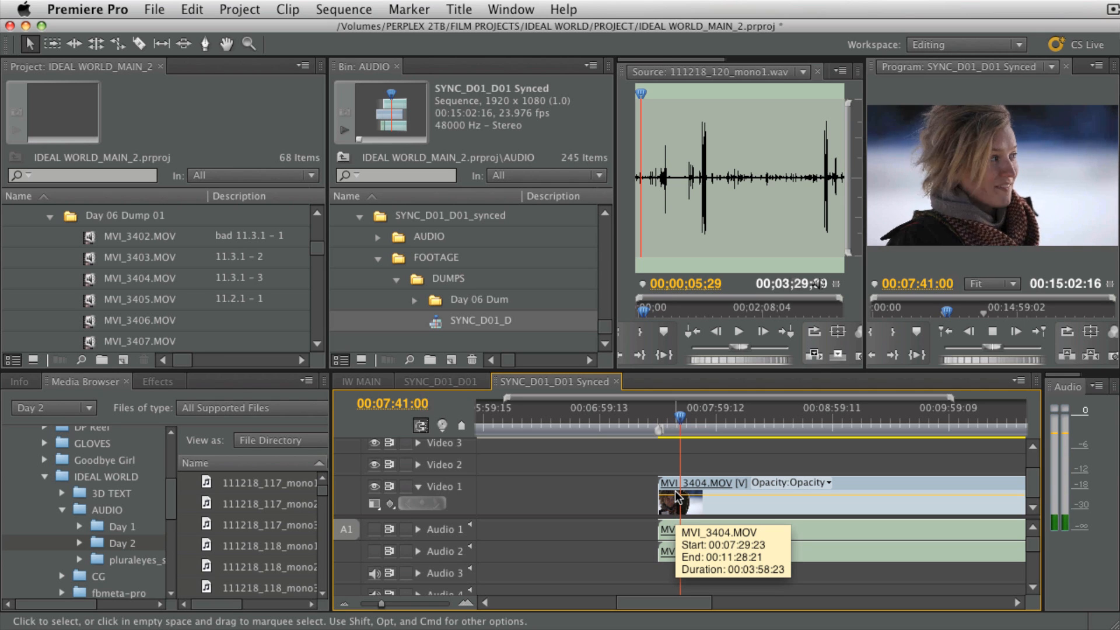
pyautogui.press('space')
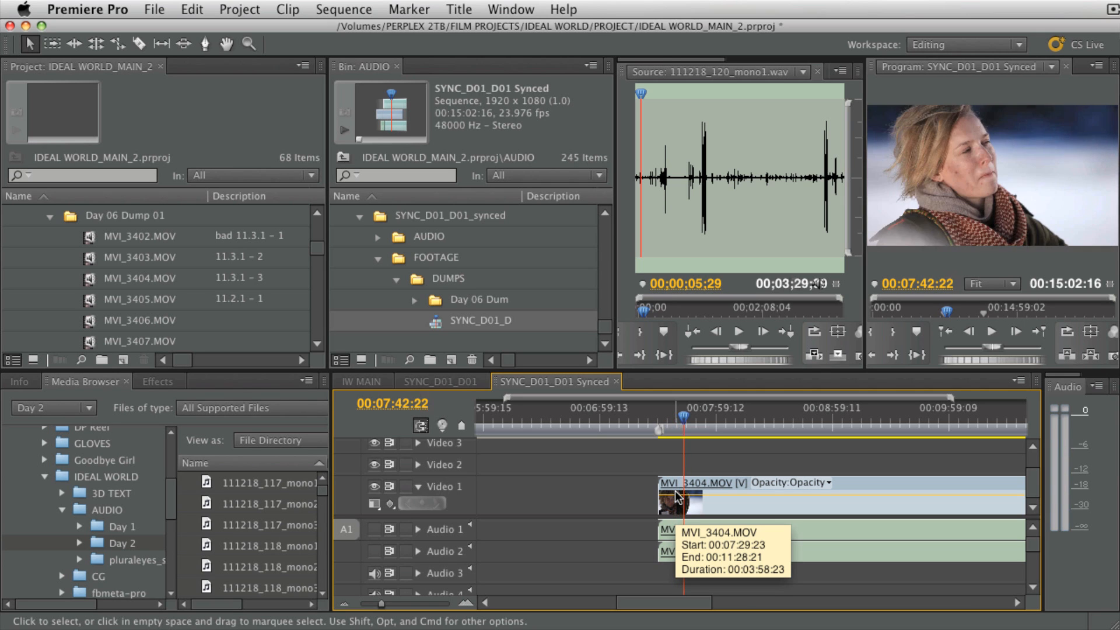
# Play the opening of MVI_3403.MOV from about 00:00:02 to check its sync with the external audio.
pyautogui.press('-')
pyautogui.press('-')
pyautogui.press('-')
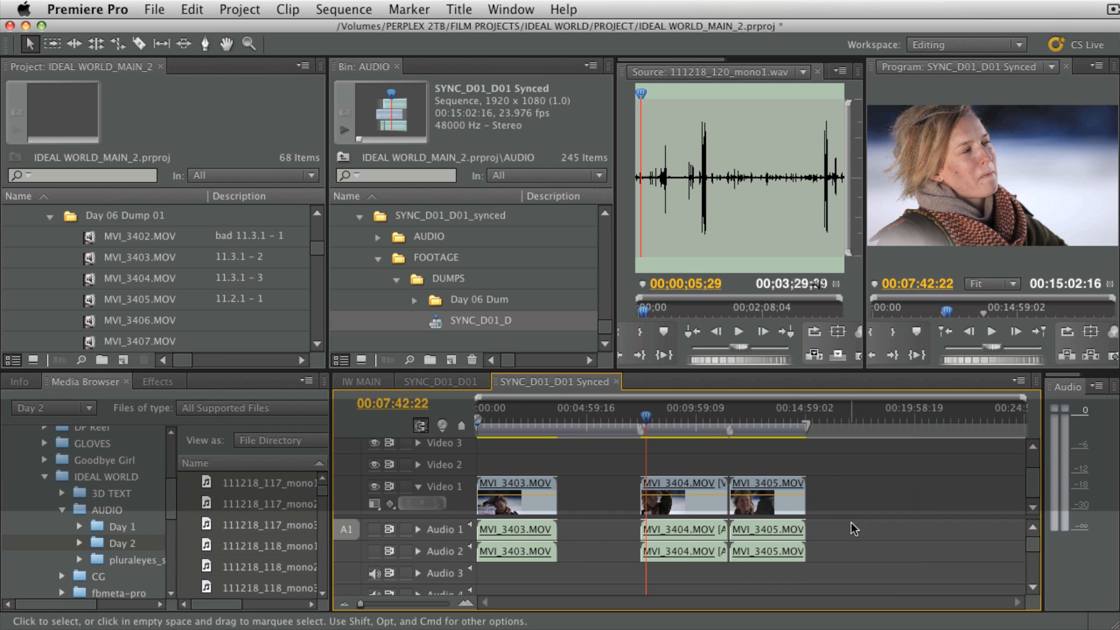
pyautogui.click(496, 420)
pyautogui.moveTo(497, 421); pyautogui.dragTo(479, 421)
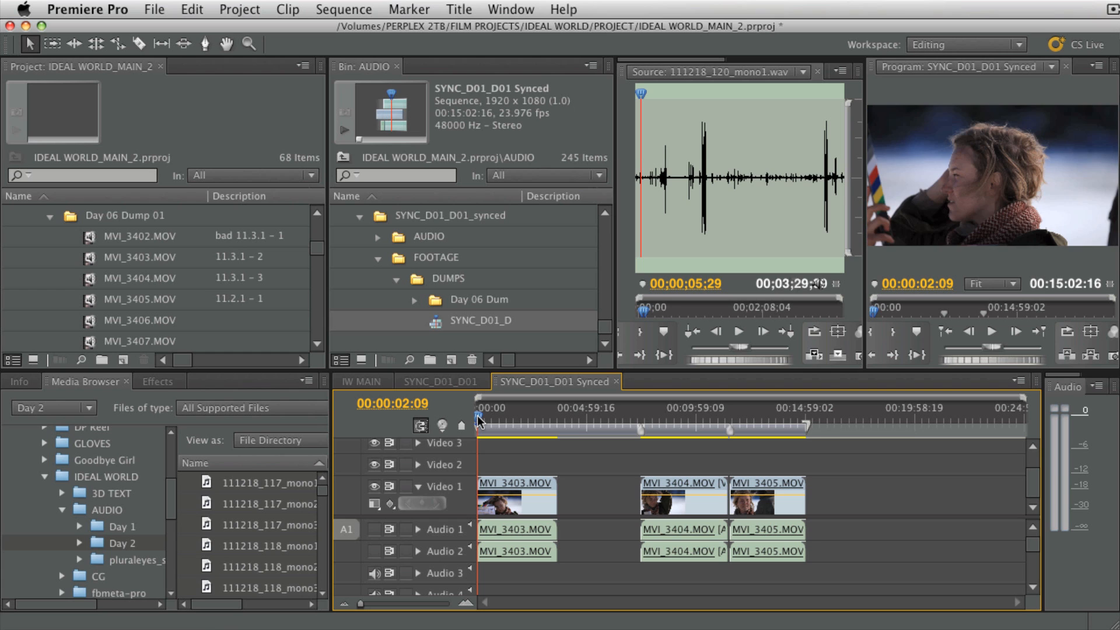
pyautogui.press('space')
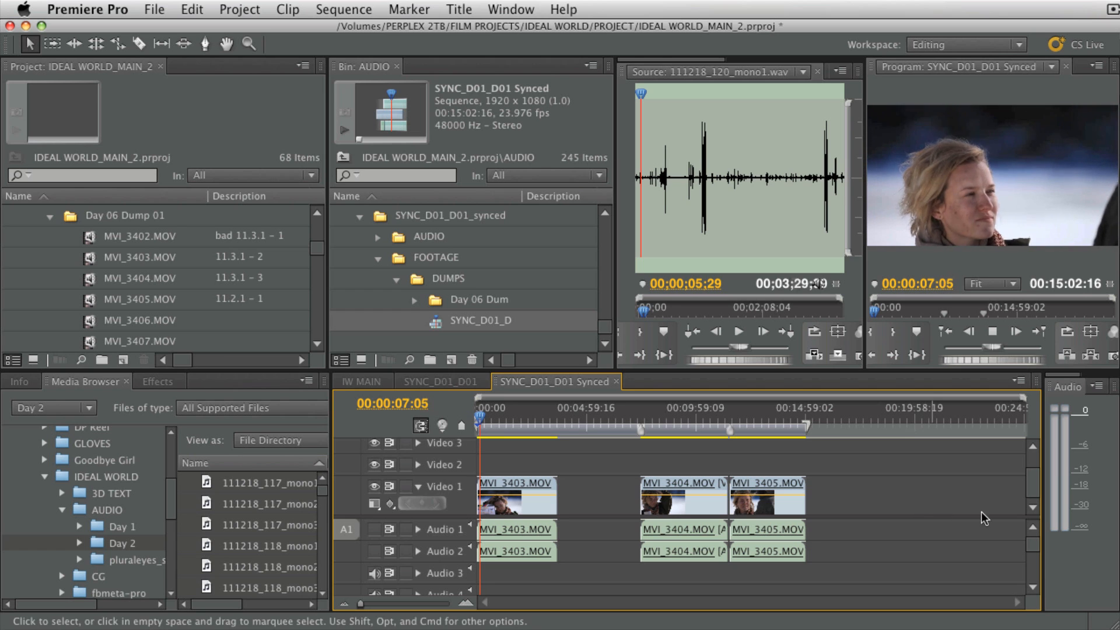
# Expand the Audio 7 track and move 111218_118_mono3.wav to the sequence start beneath MVI_3403.MOV.
pyautogui.scroll(-3, 1037, 562)
pyautogui.moveTo(1037, 561); pyautogui.dragTo(1037, 574)
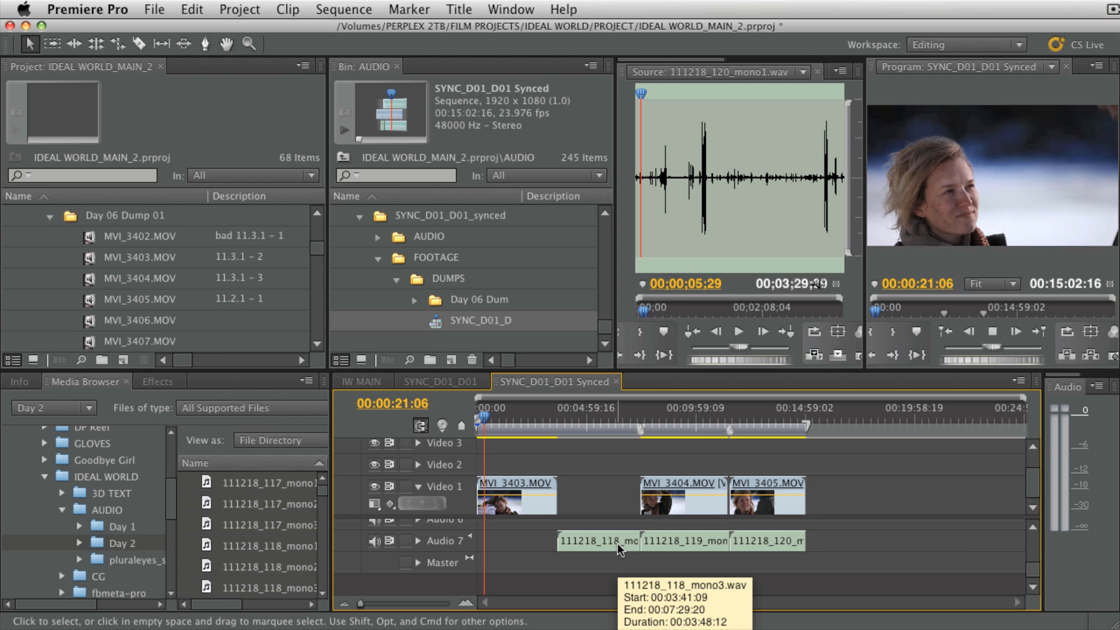
pyautogui.click(417, 542)
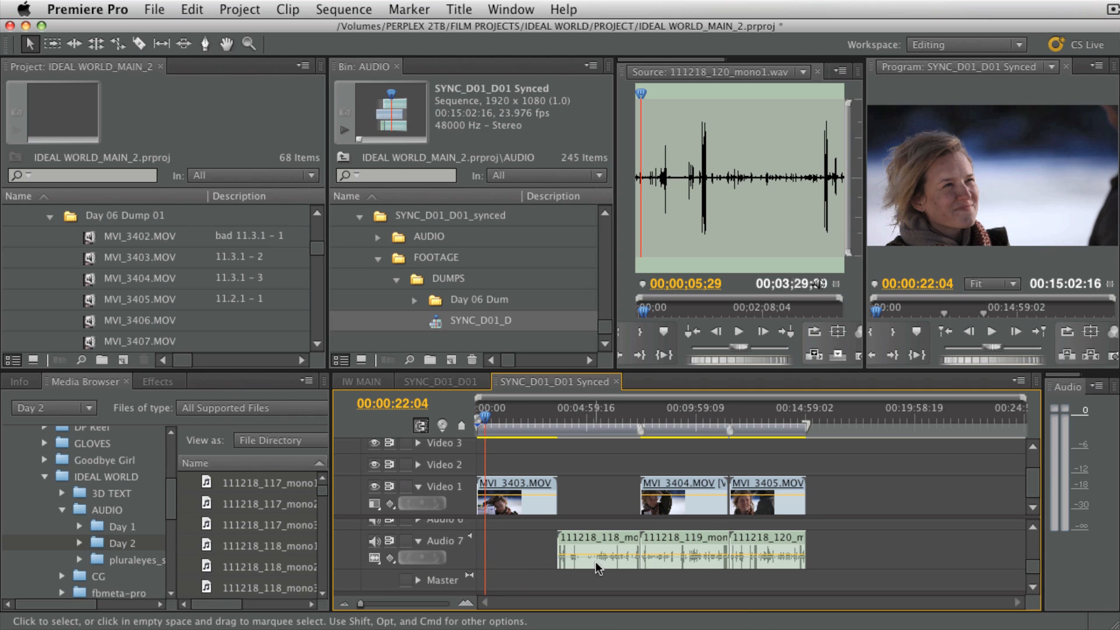
pyautogui.moveTo(611, 562); pyautogui.dragTo(529, 548)
pyautogui.press('=')
pyautogui.press('=')
pyautogui.press('=')
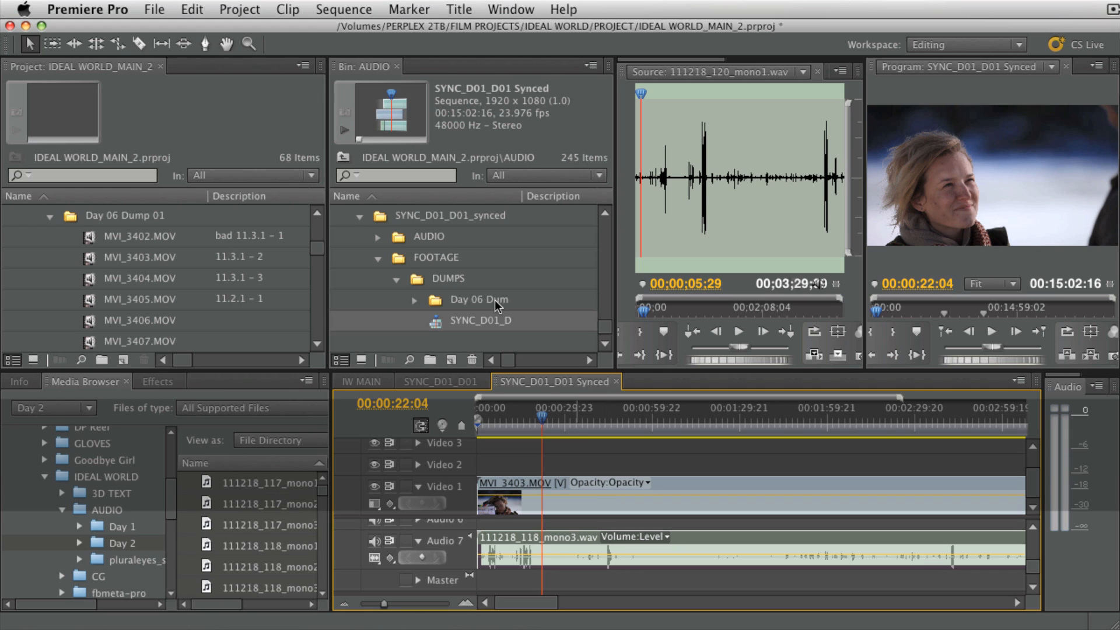
pyautogui.click(409, 9)
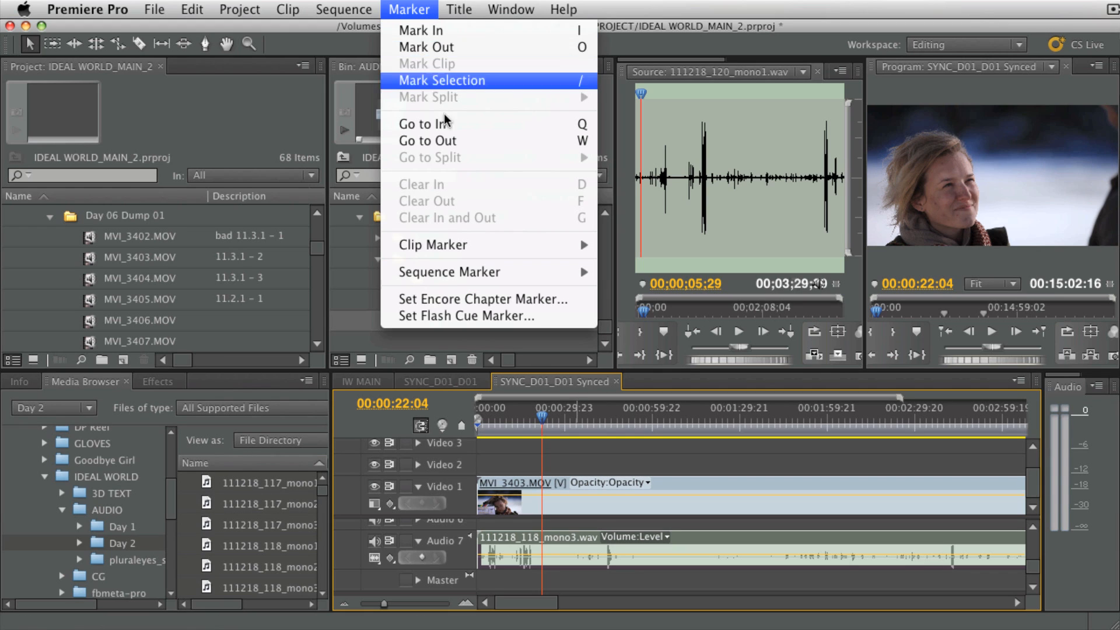
pyautogui.moveTo(468, 248)
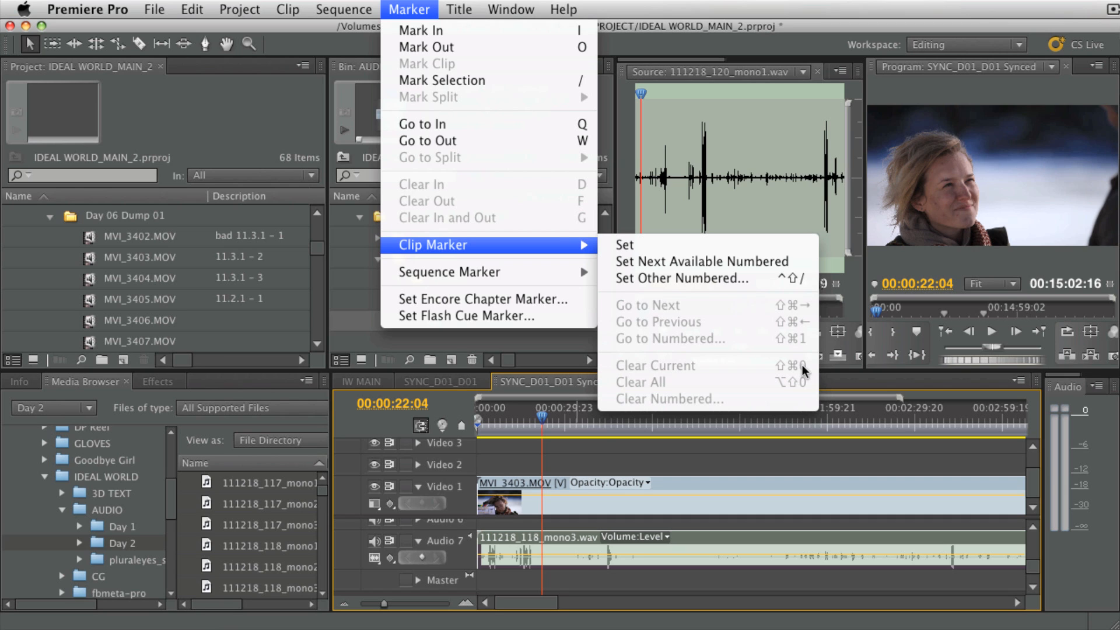
pyautogui.click(585, 455)
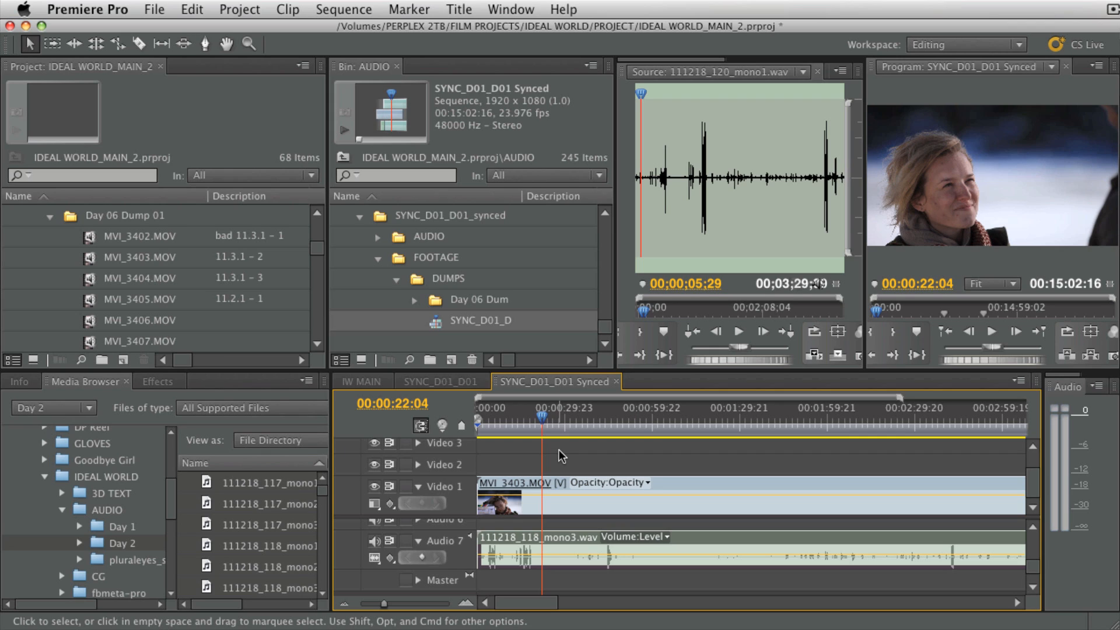
# Add a clip marker to MVI_3403.MOV at the slate clap frame, at 00:00:04:17.
pyautogui.click(537, 415)
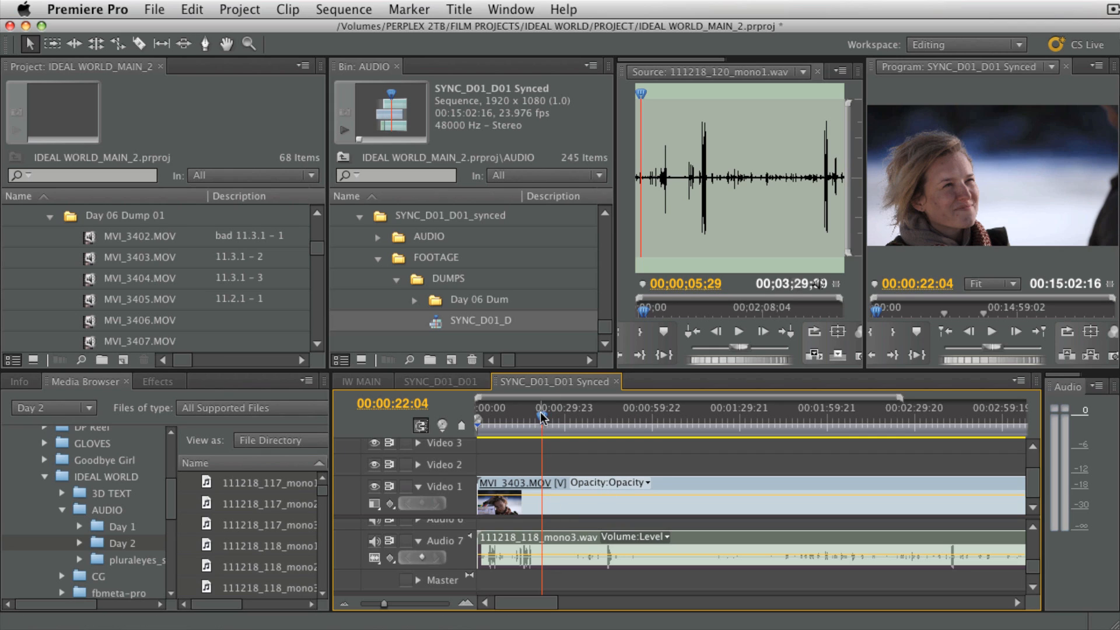
pyautogui.moveTo(537, 415); pyautogui.dragTo(489, 423)
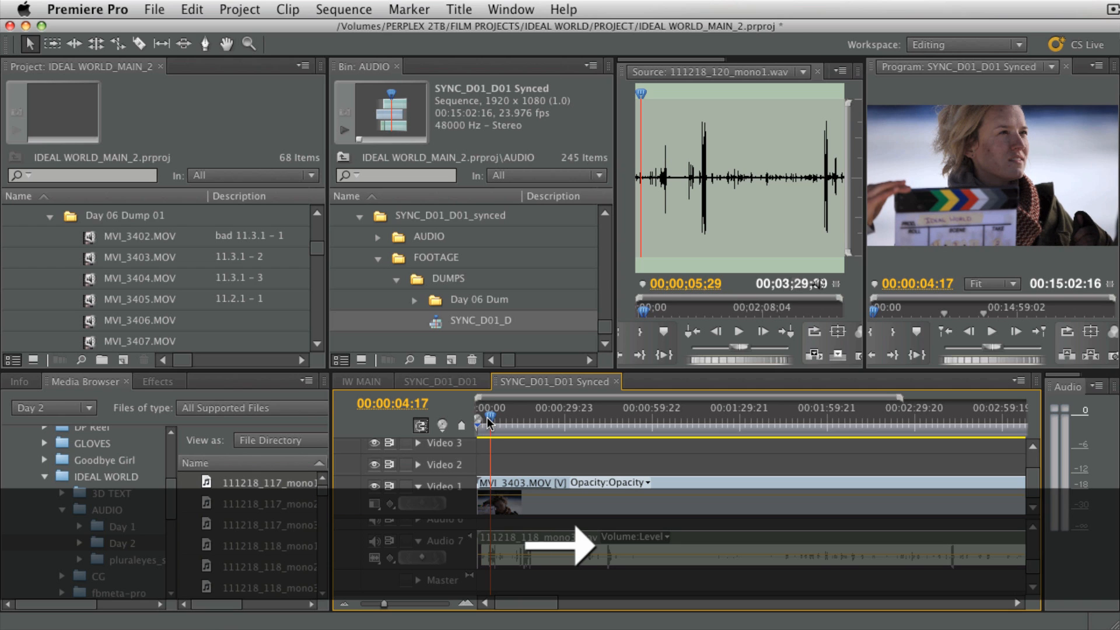
pyautogui.doubleClick(680, 485)
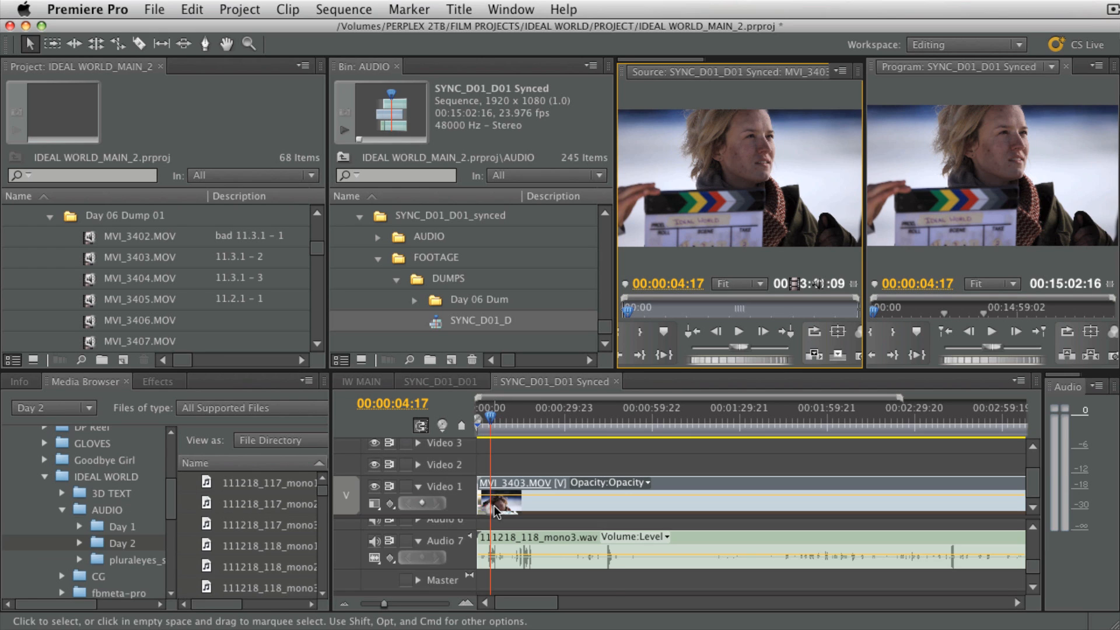
pyautogui.press('super+shift+1')
# Locate the slate clap sound in 111218_118_mono3.wav frame by frame and add a clip marker to it at 00:00:05:20.
pyautogui.moveTo(1031, 571); pyautogui.dragTo(1031, 568)
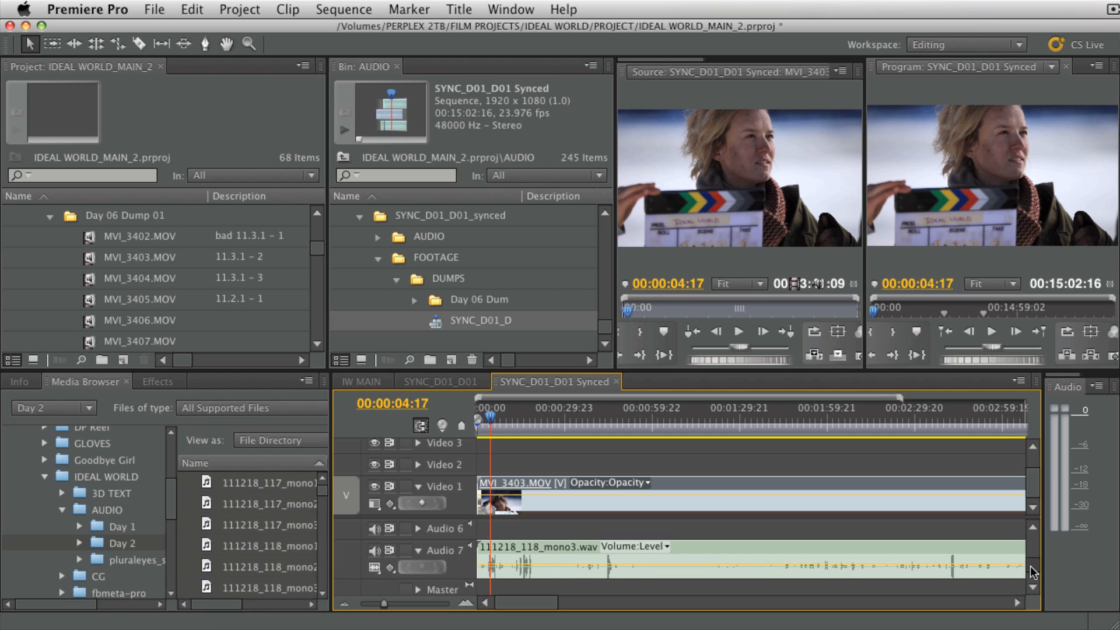
pyautogui.moveTo(490, 415); pyautogui.dragTo(491, 415)
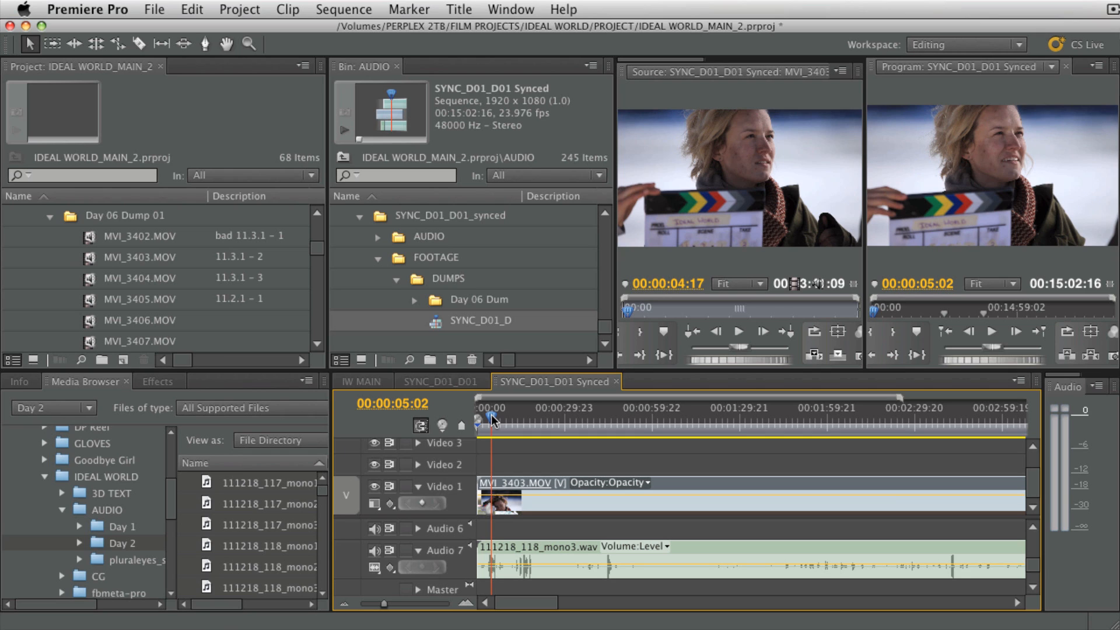
pyautogui.press('space')
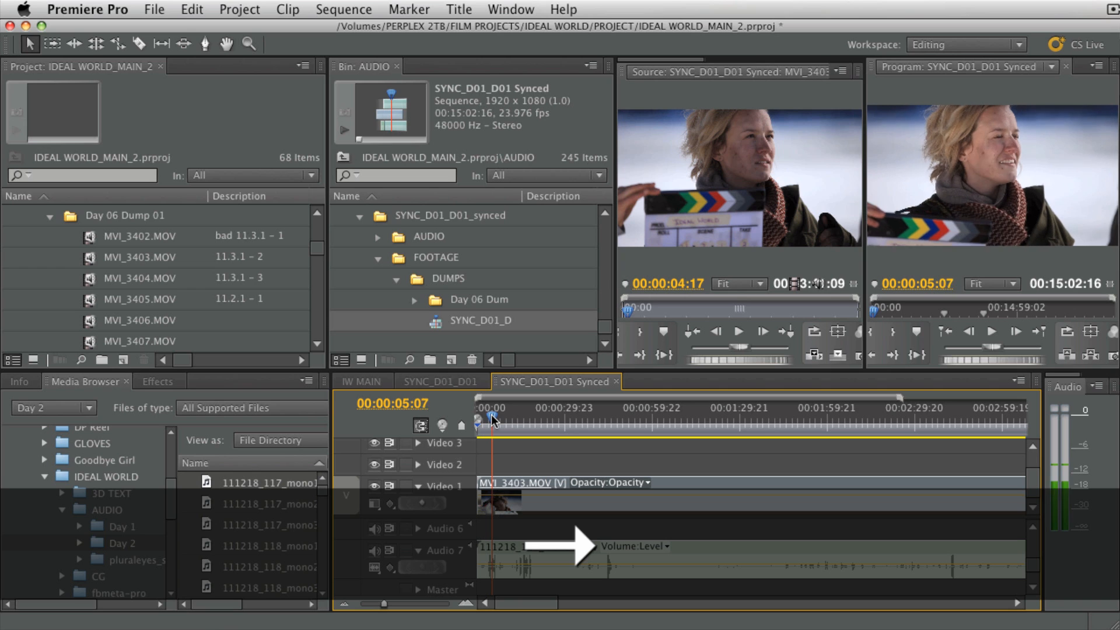
pyautogui.press('space')
pyautogui.moveTo(492, 418); pyautogui.dragTo(493, 418)
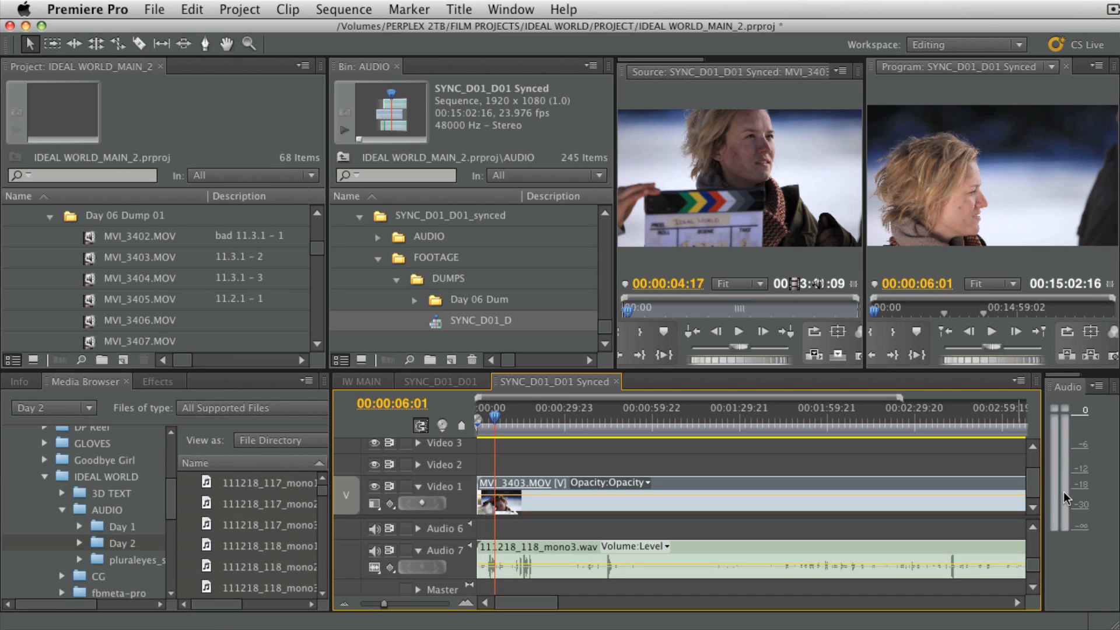
pyautogui.press('Left')
pyautogui.press('Right')
pyautogui.press('Right')
pyautogui.press('Right')
pyautogui.press('Right')
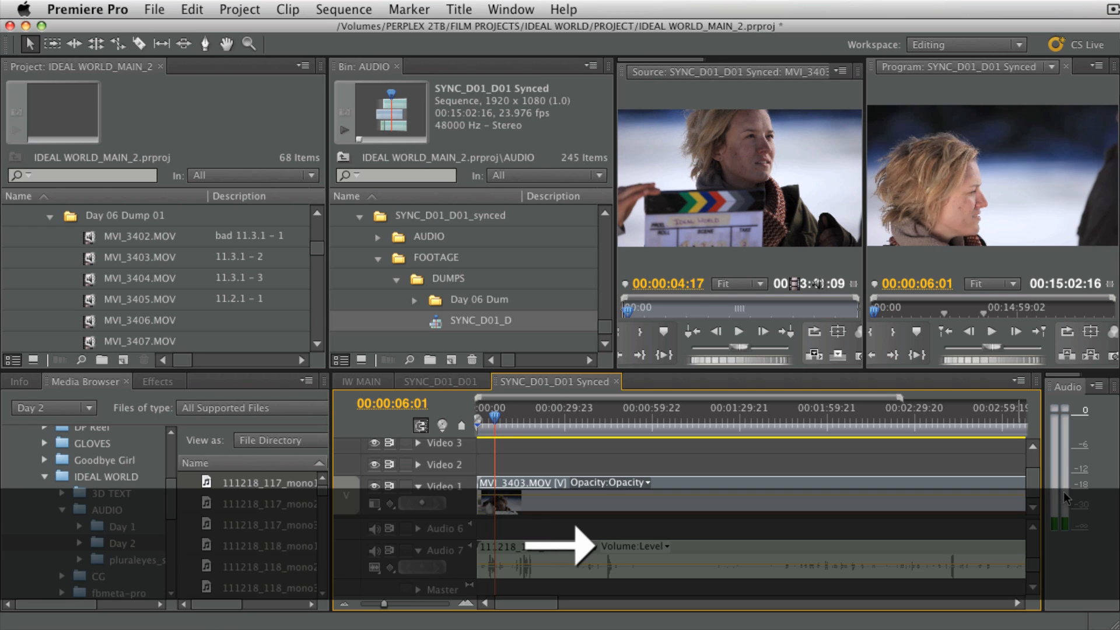
pyautogui.press('Right')
pyautogui.press('Right')
pyautogui.press('Right')
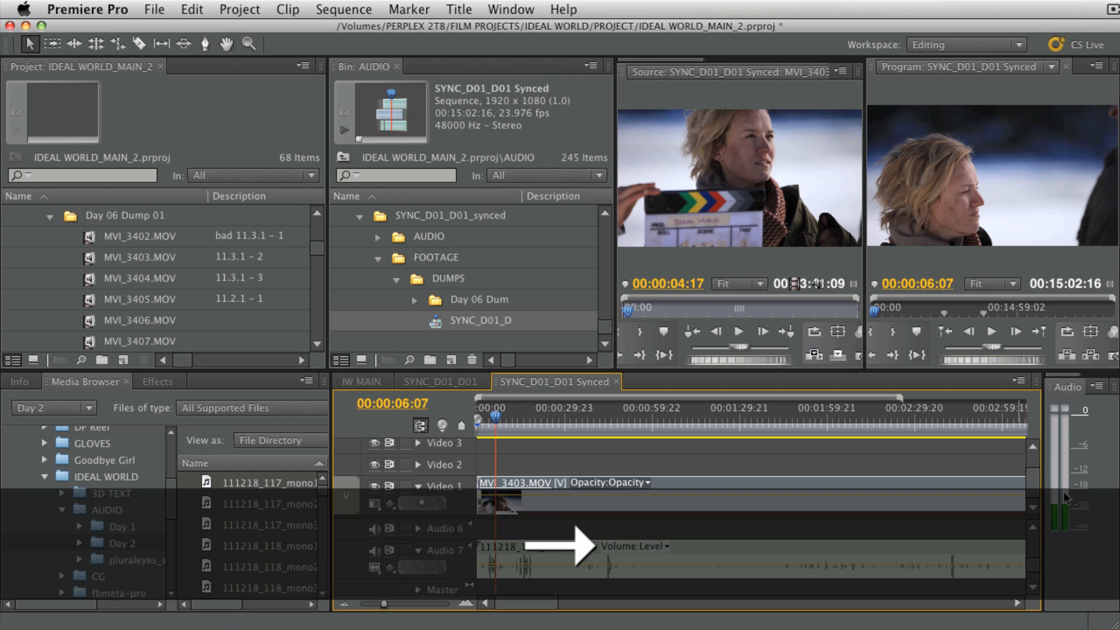
pyautogui.press('=')
pyautogui.press('Left')
pyautogui.press('Left')
pyautogui.press('Left')
pyautogui.press('Left')
pyautogui.press('Left')
pyautogui.press('Left')
pyautogui.press('Left')
pyautogui.press('Left')
pyautogui.press('Left')
pyautogui.press('Left')
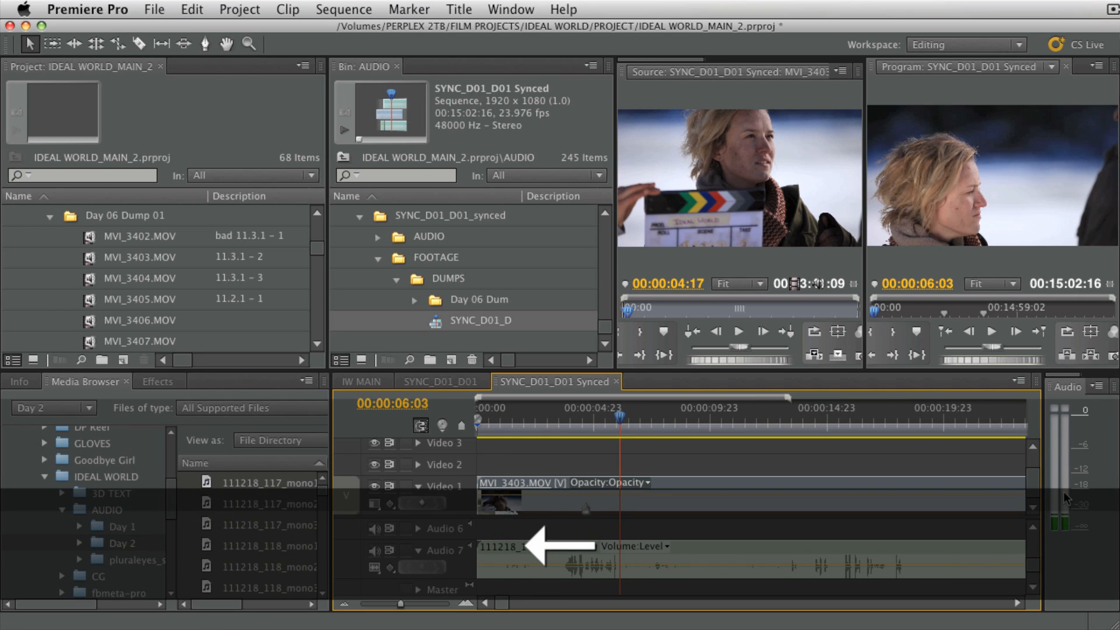
pyautogui.press('Left')
pyautogui.press('Right')
pyautogui.press('Left')
pyautogui.press('Left')
pyautogui.press('Right')
pyautogui.press('Left')
pyautogui.press('Right')
pyautogui.press('Left')
pyautogui.press('Right')
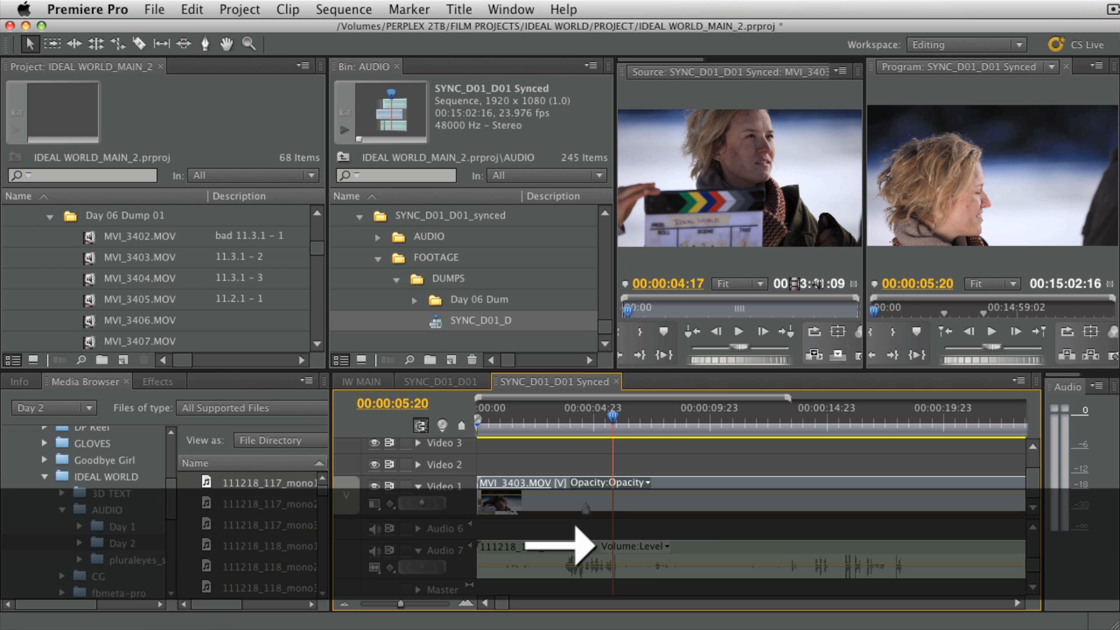
pyautogui.doubleClick(729, 549)
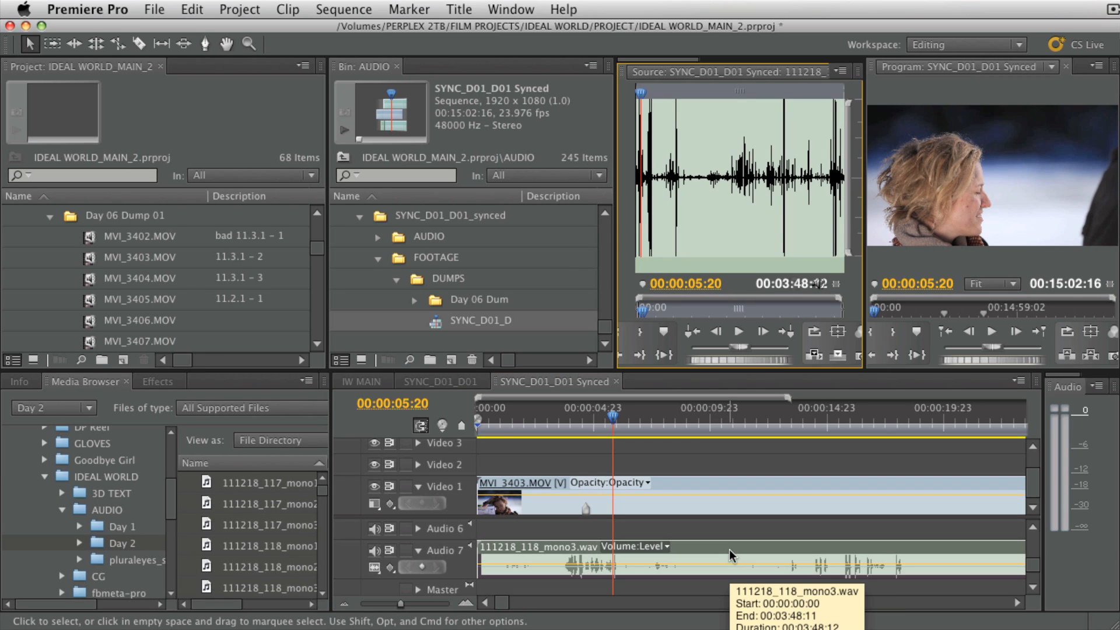
pyautogui.hotkey('shift', '8')
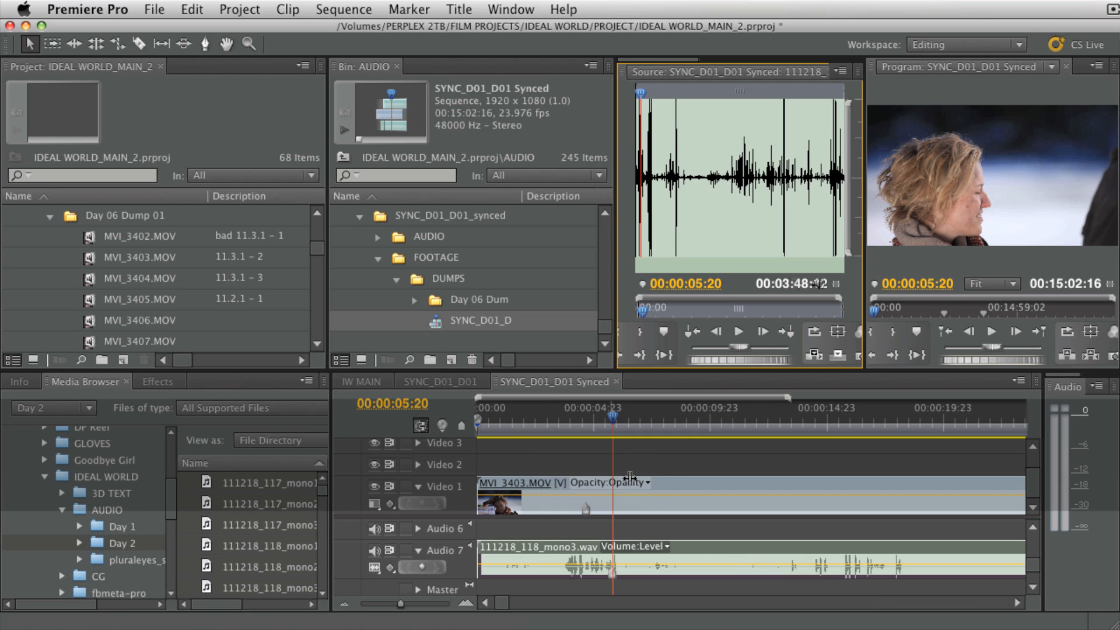
# Shift MVI_3403.MOV by +00:00:01:03 to align its marker with the marker on 111218_118_mono3.wav, and play the result to check sync.
pyautogui.press('-')
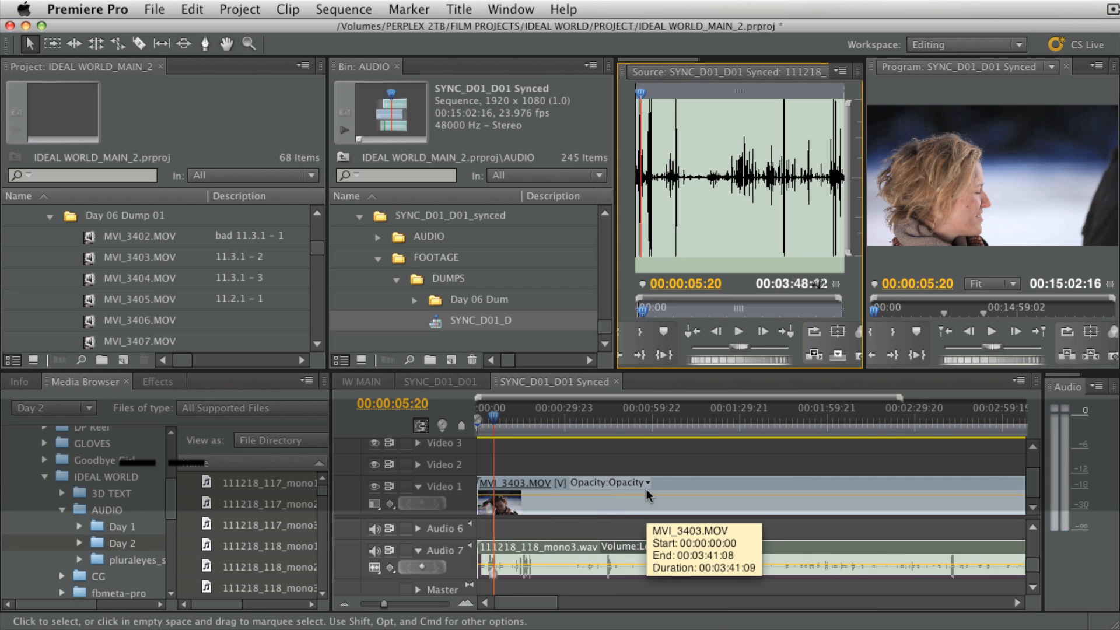
pyautogui.click(425, 430)
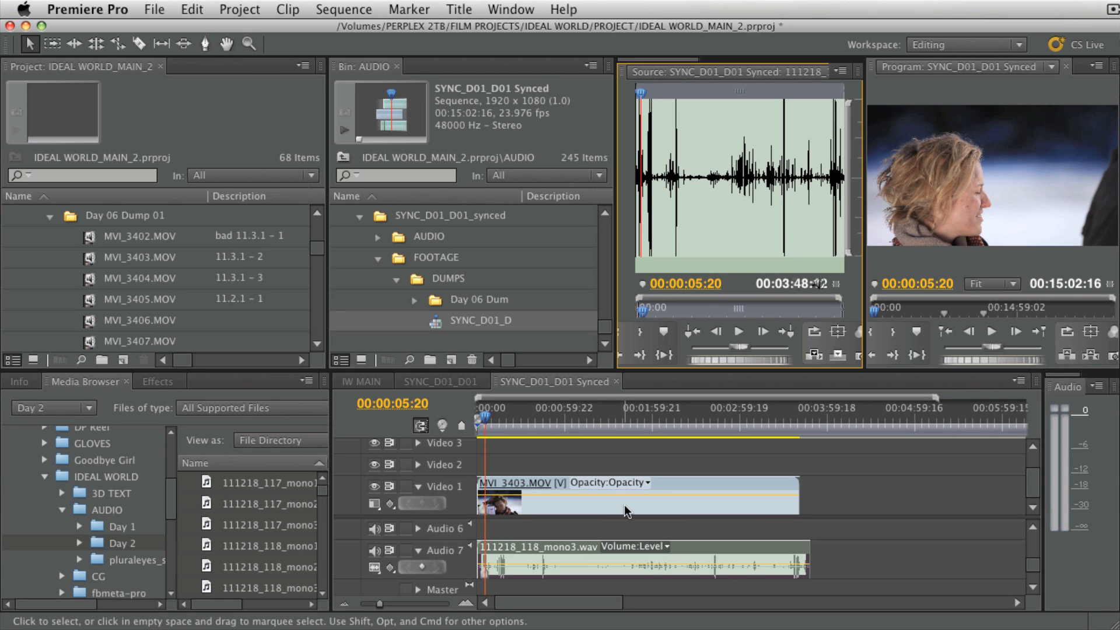
pyautogui.click(678, 488)
pyautogui.moveTo(678, 487); pyautogui.dragTo(682, 489)
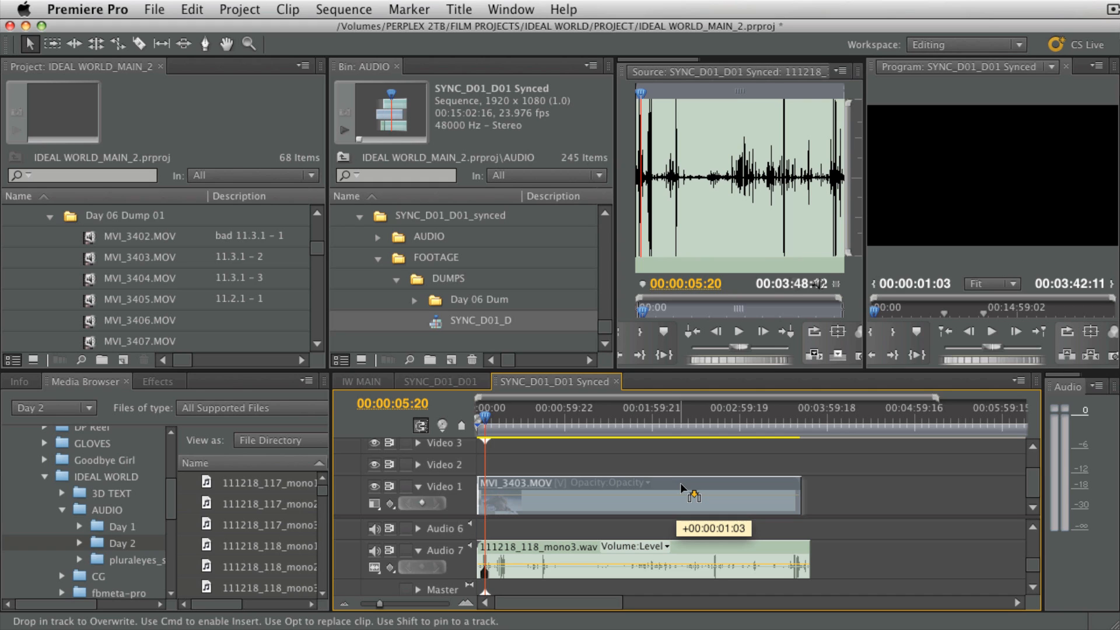
pyautogui.moveTo(682, 488); pyautogui.dragTo(683, 489)
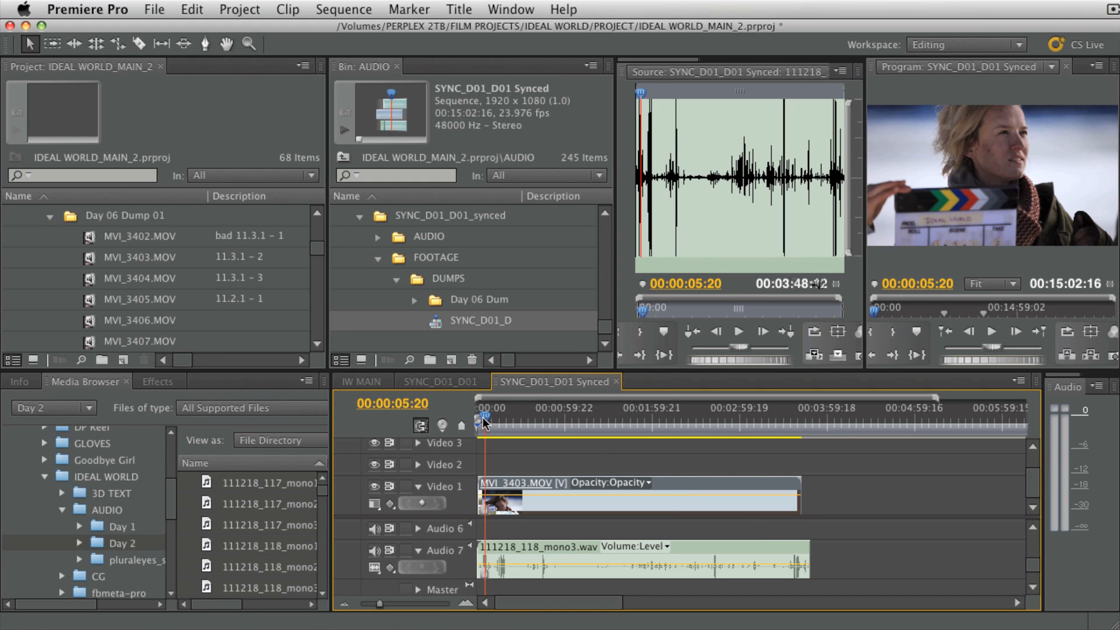
pyautogui.press('space')
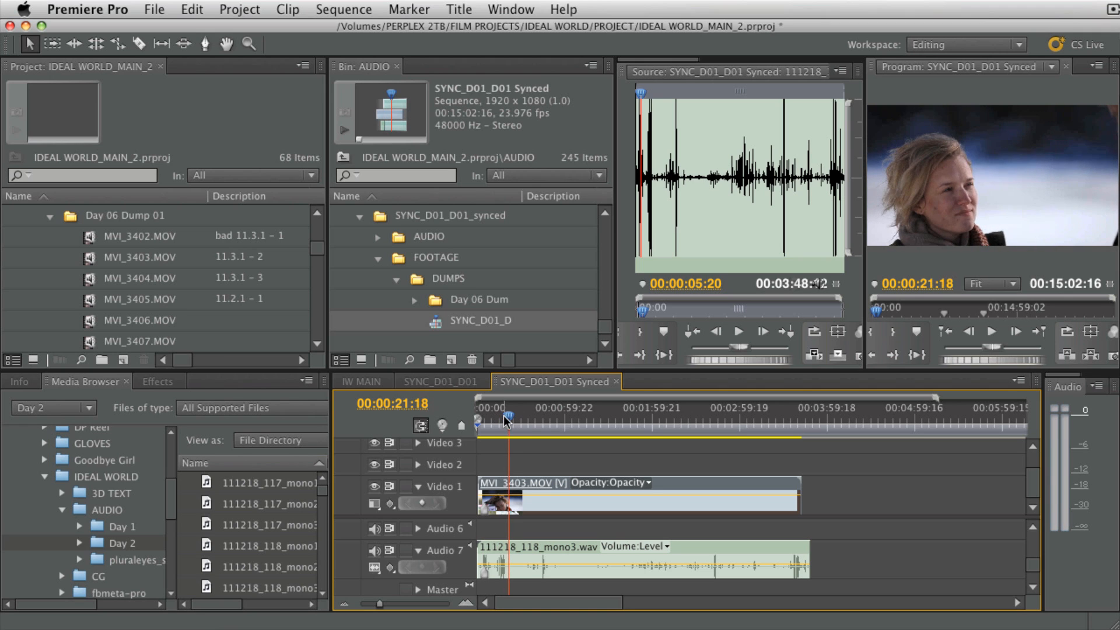
# Open the bad take MVI_3402.MOV from its beginning as a source clip and review its playback, including at maximized size.
pyautogui.doubleClick(89, 236)
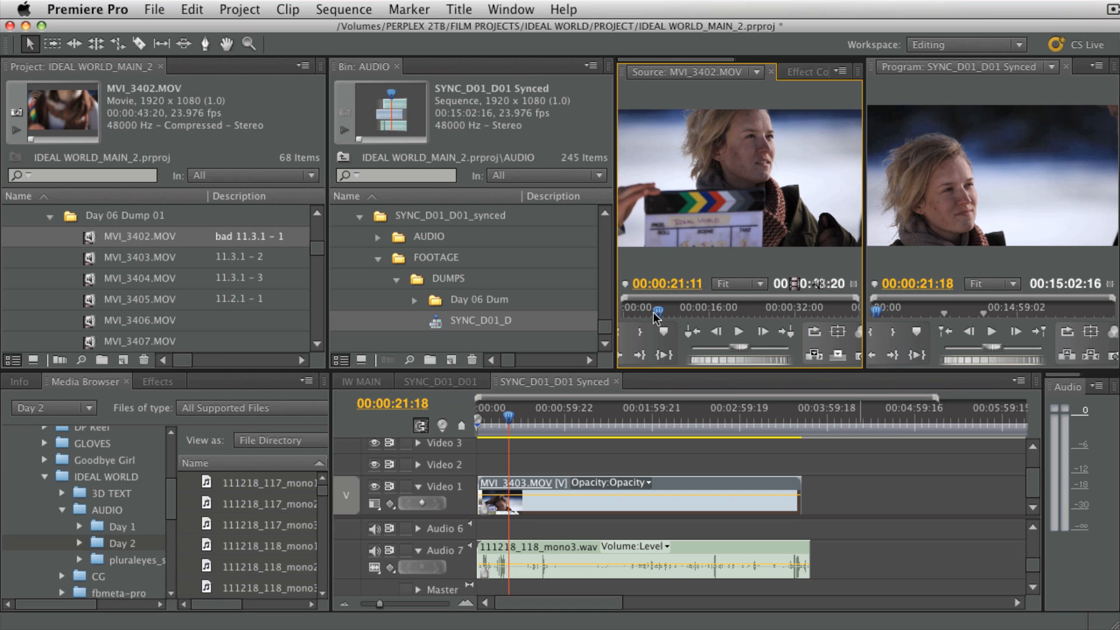
pyautogui.click(638, 313)
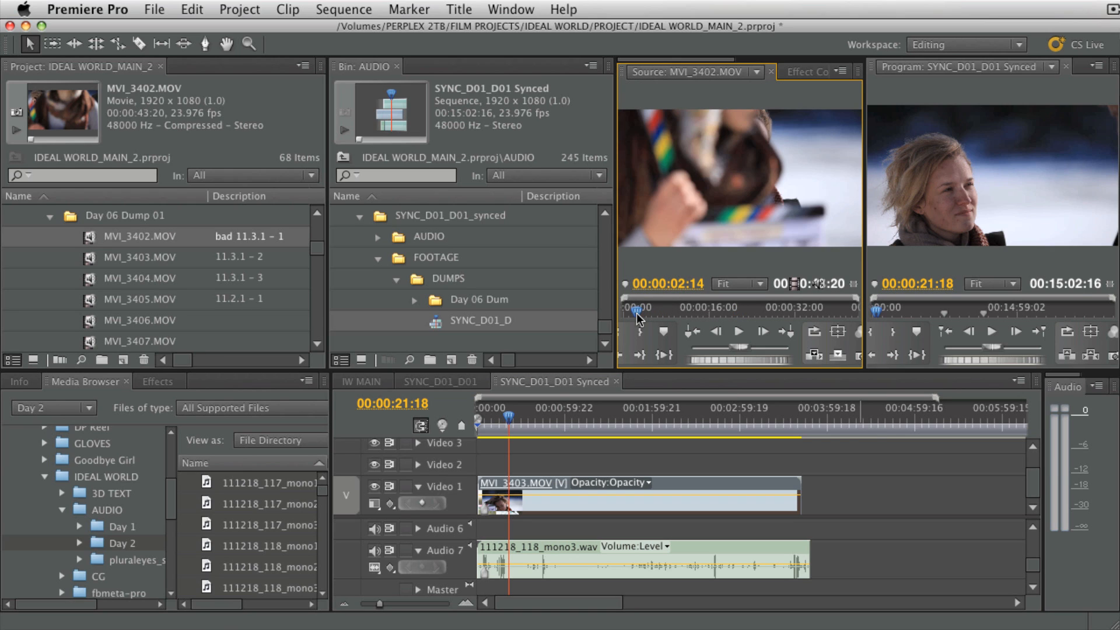
pyautogui.moveTo(638, 314); pyautogui.dragTo(640, 314)
pyautogui.press('space')
pyautogui.press('`')
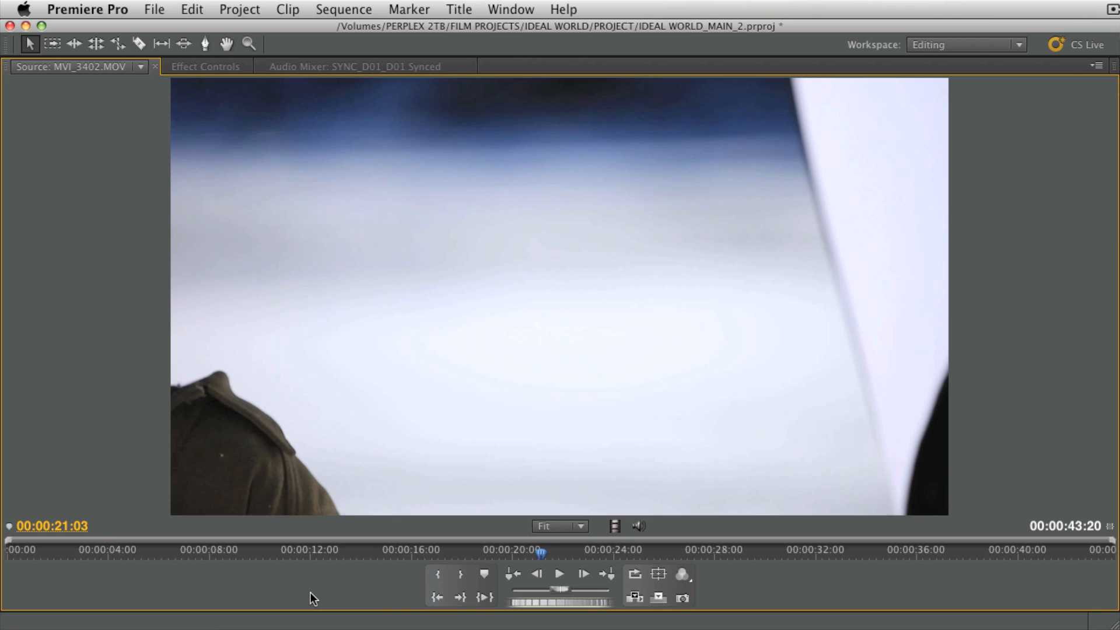
pyautogui.press('`')
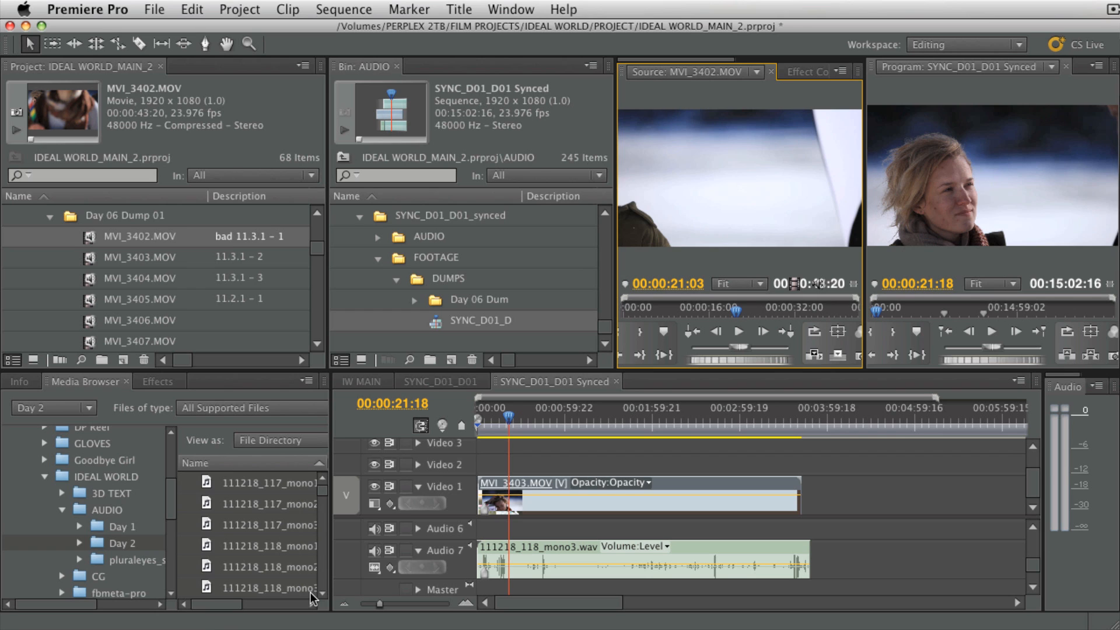
# Merge only the video part of MVI_3404.MOV with the synced 111218_119 audio on Audio 7, keeping the default merged clip name.
pyautogui.press('-')
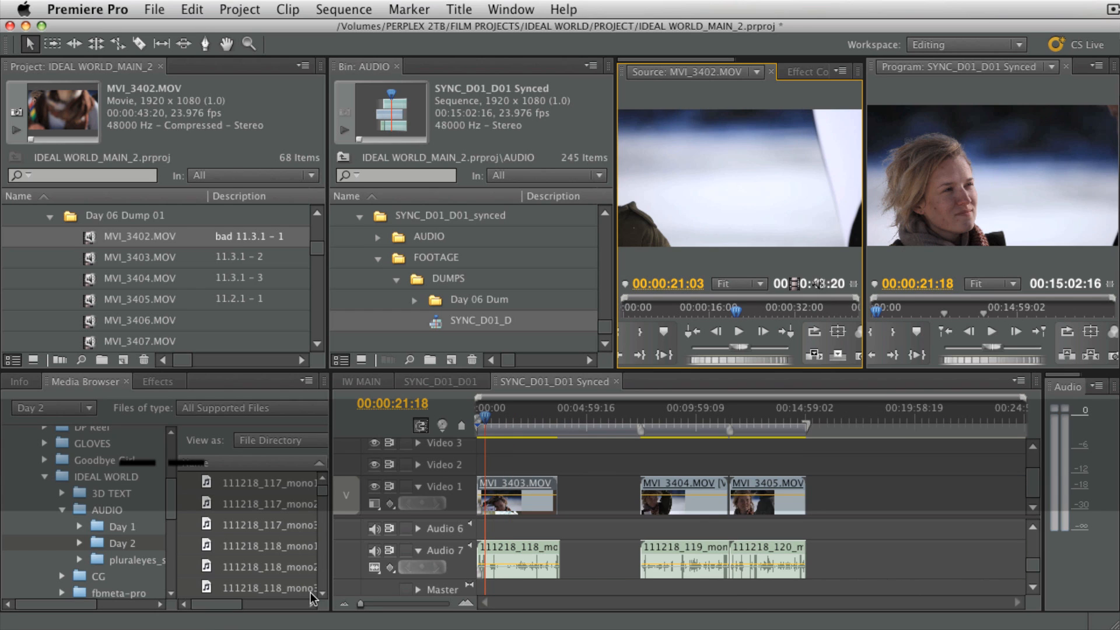
pyautogui.click(685, 557)
pyautogui.moveTo(1031, 564)
pyautogui.mouseDown()
pyautogui.moveTo(1017, 545)
pyautogui.moveTo(1018, 578)
pyautogui.mouseUp()
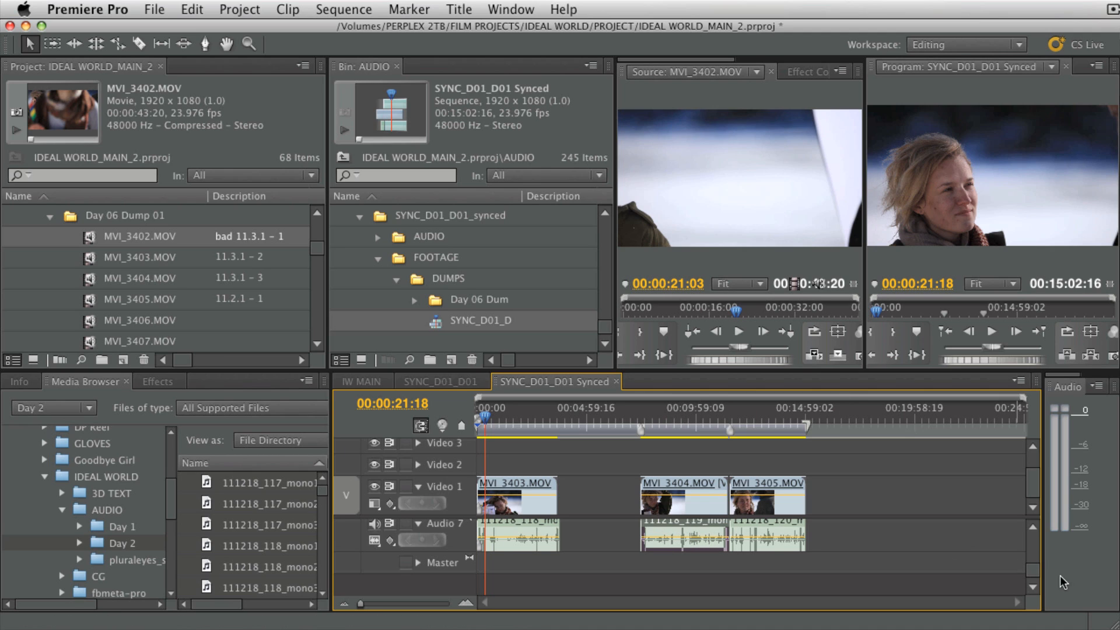
pyautogui.scroll(5, 1033, 575)
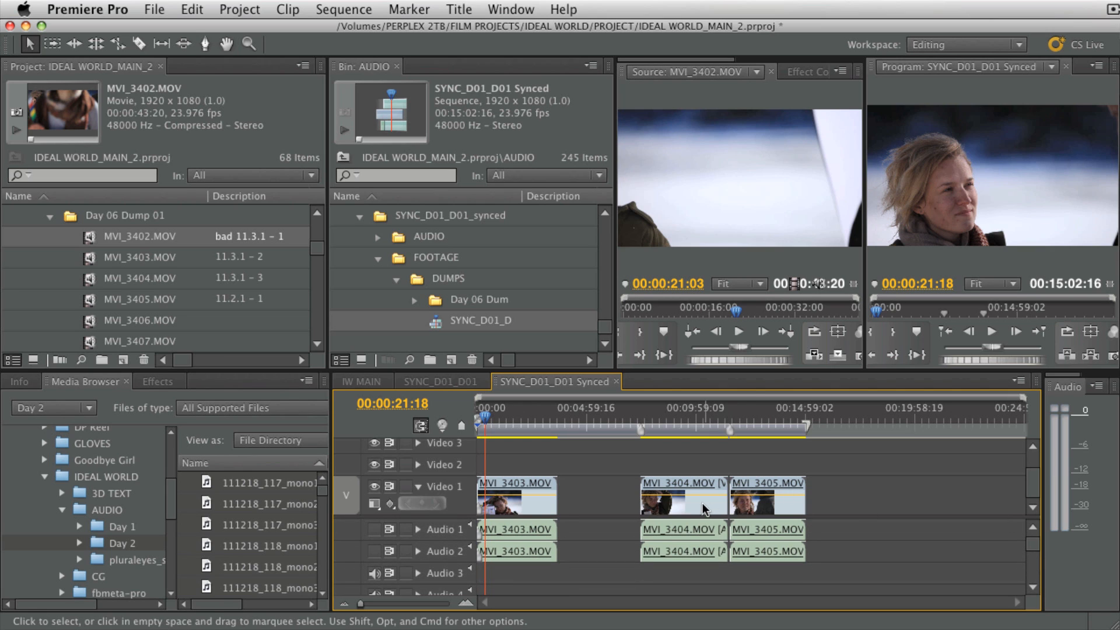
pyautogui.press('super')
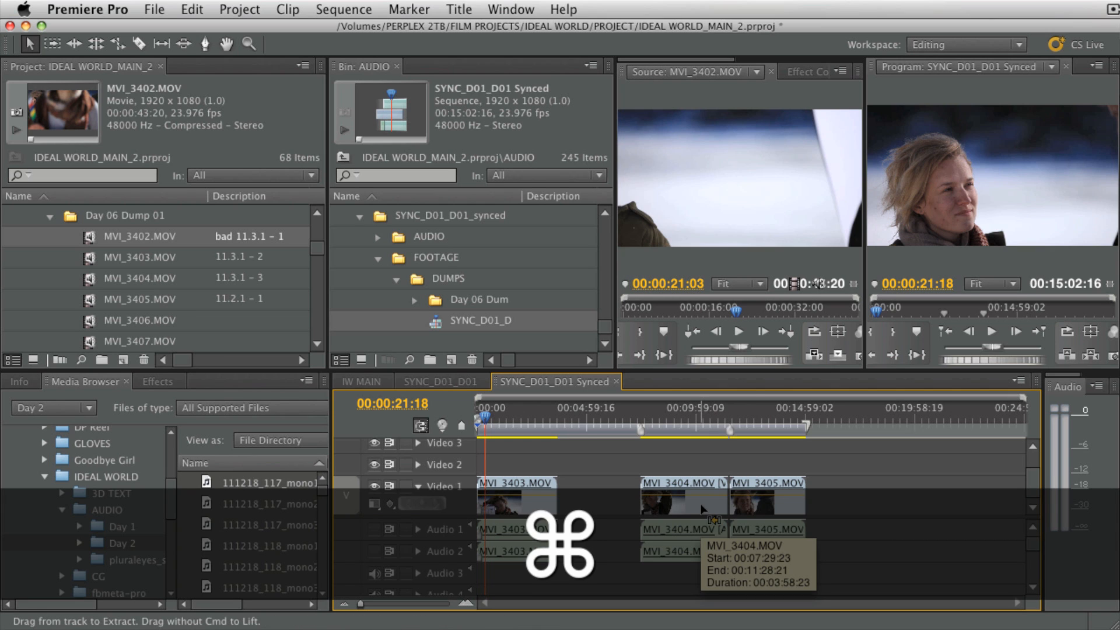
pyautogui.press('alt')
pyautogui.press('shift')
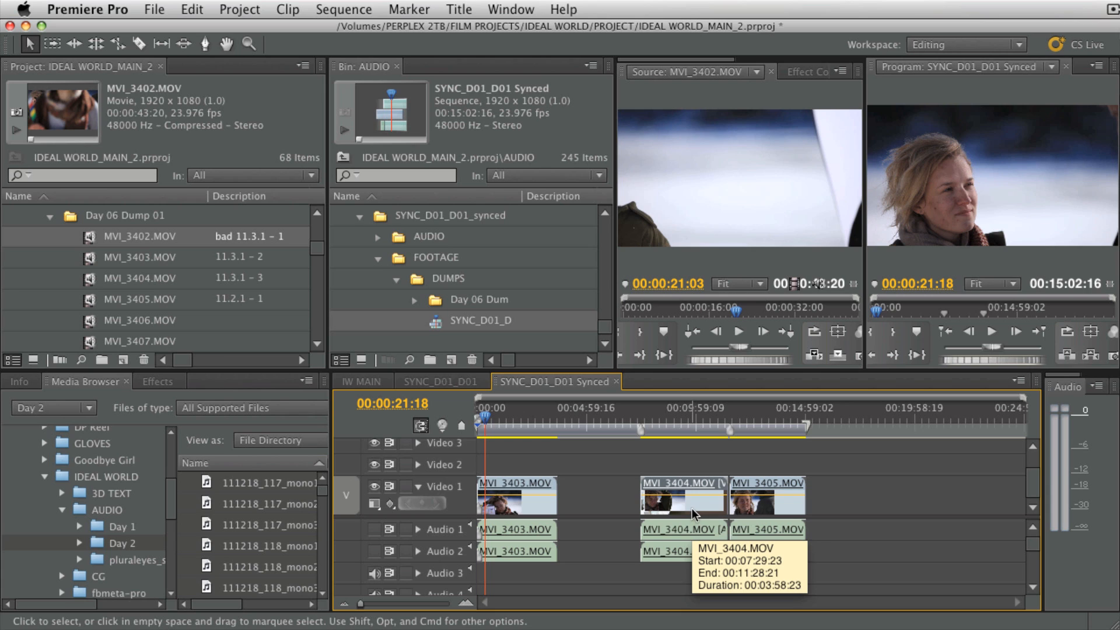
pyautogui.moveTo(1035, 545)
pyautogui.mouseDown()
pyautogui.moveTo(1031, 574)
pyautogui.moveTo(1032, 527)
pyautogui.mouseUp()
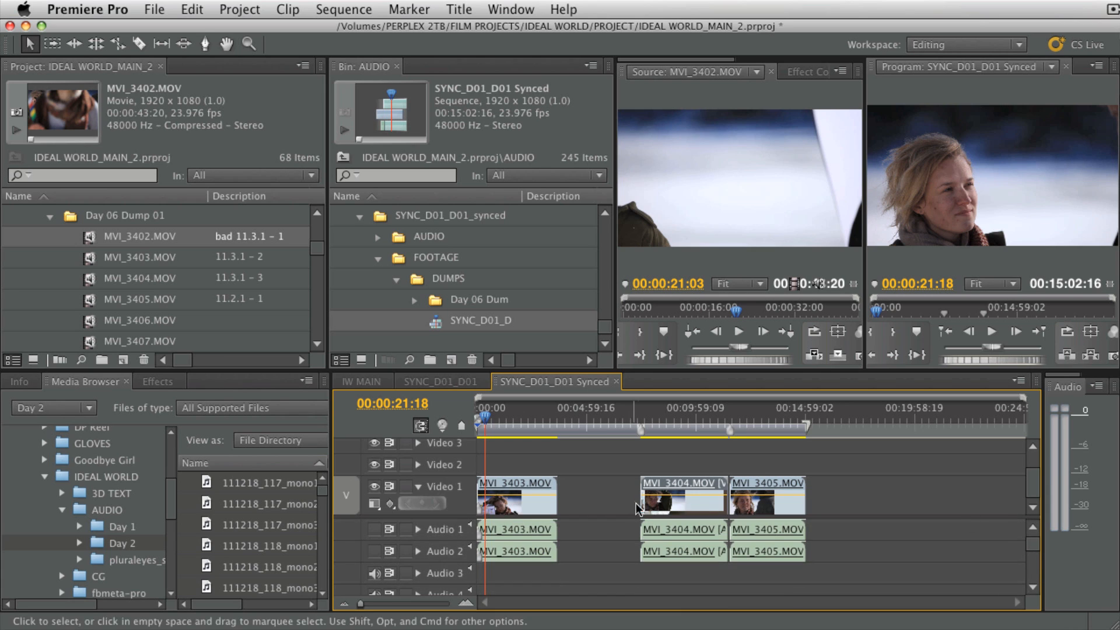
pyautogui.rightClick(686, 502)
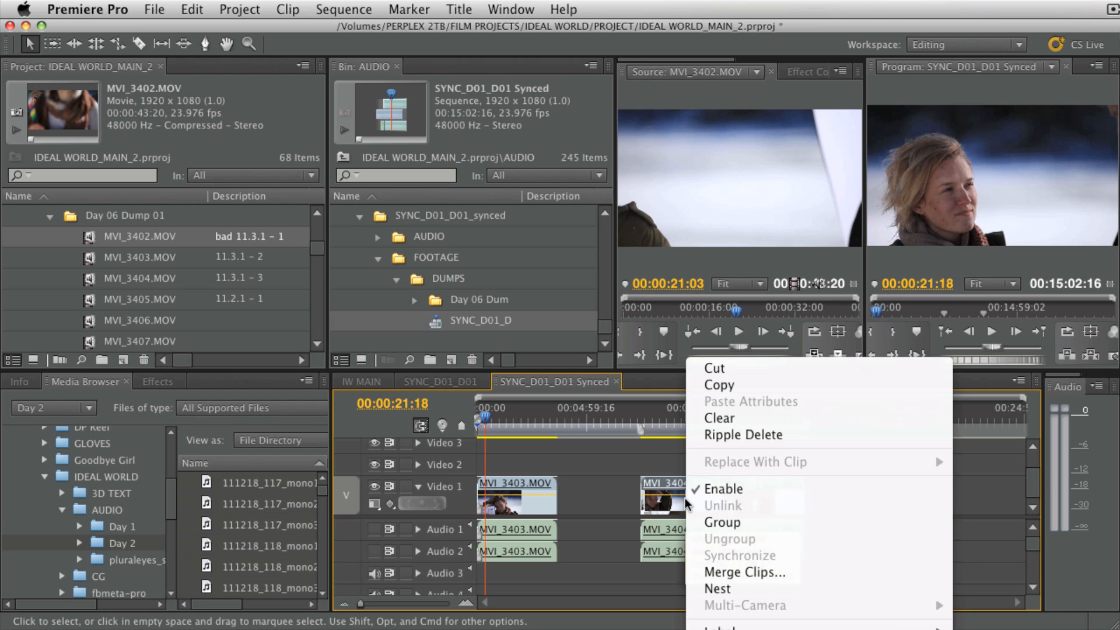
pyautogui.click(786, 573)
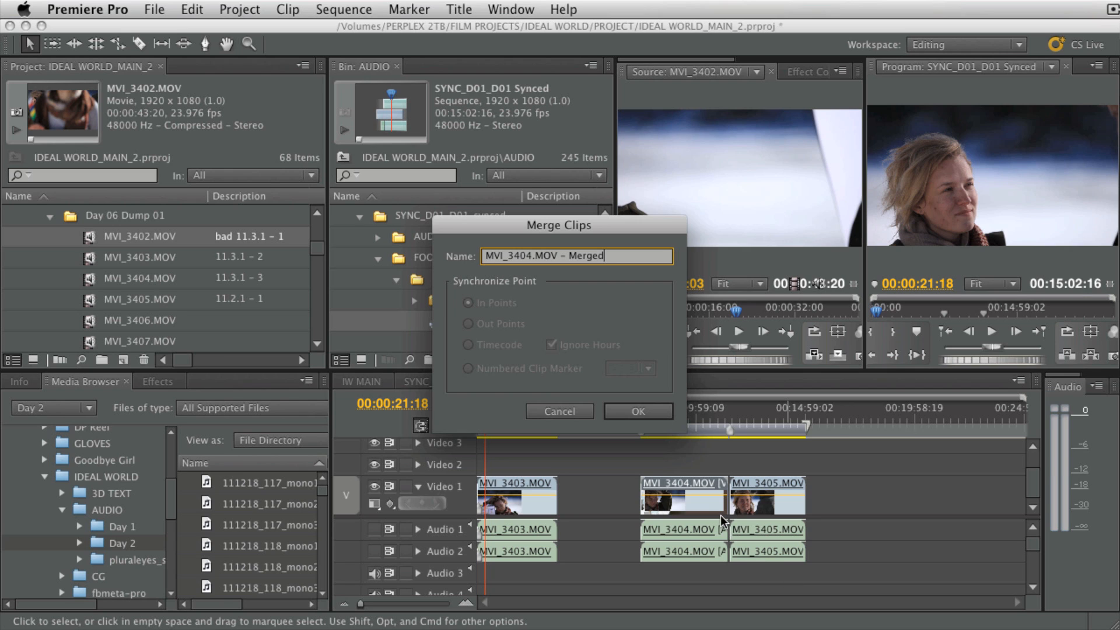
pyautogui.click(623, 408)
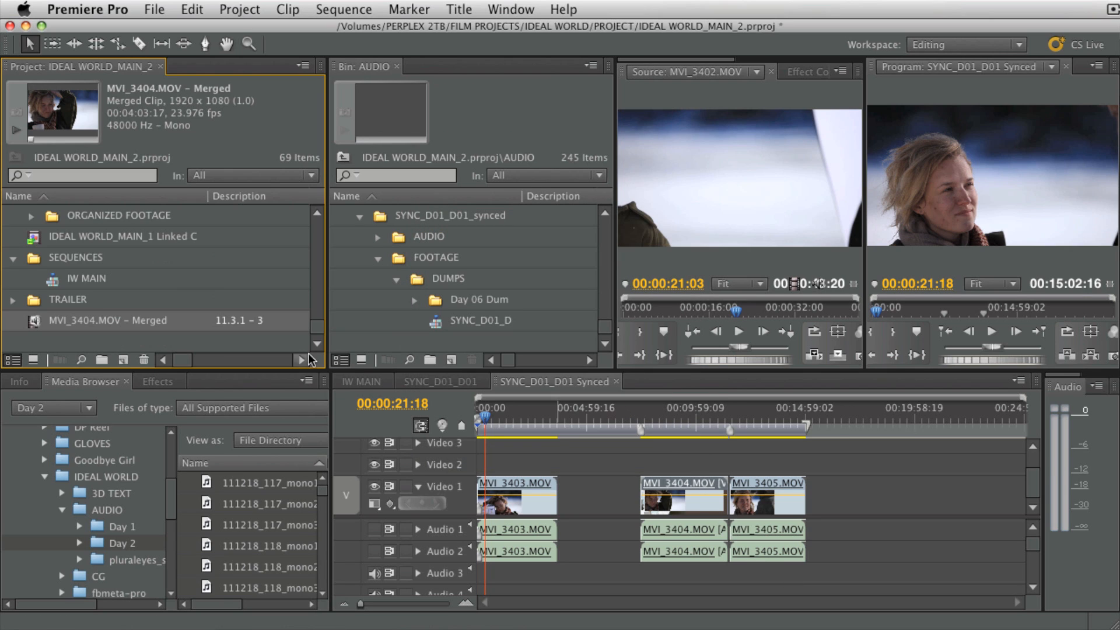
# Open the merged MVI_3404.MOV clip as a source clip and play it from about 23:59:30:13 to check its sync.
pyautogui.doubleClick(36, 321)
pyautogui.click(665, 313)
pyautogui.moveTo(668, 315); pyautogui.dragTo(679, 315)
pyautogui.press('space')
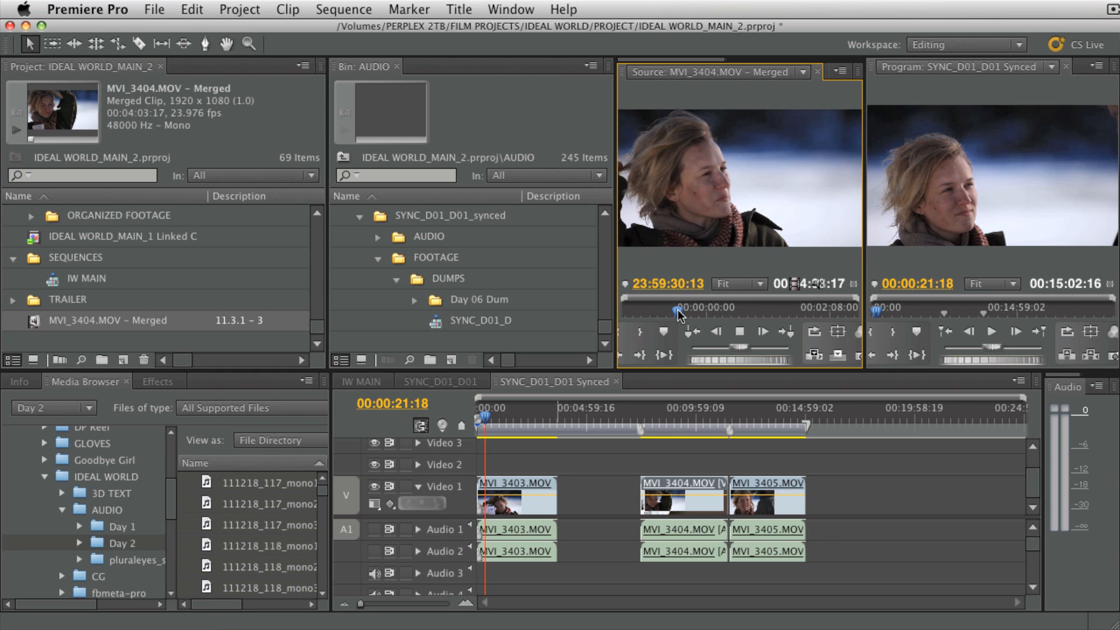